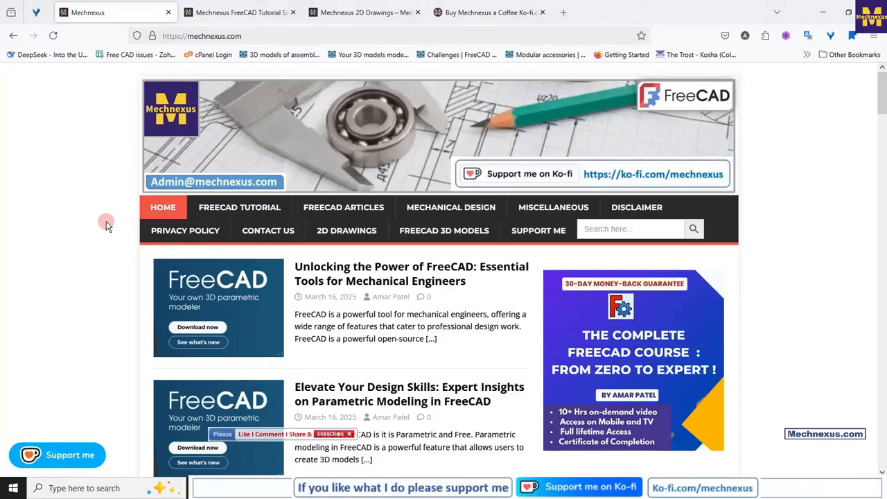
# Look over the FreeCAD articles listed on the Mechnexus home page.
pyautogui.scroll(-3, 106, 225)
pyautogui.scroll(-7, 106, 244)
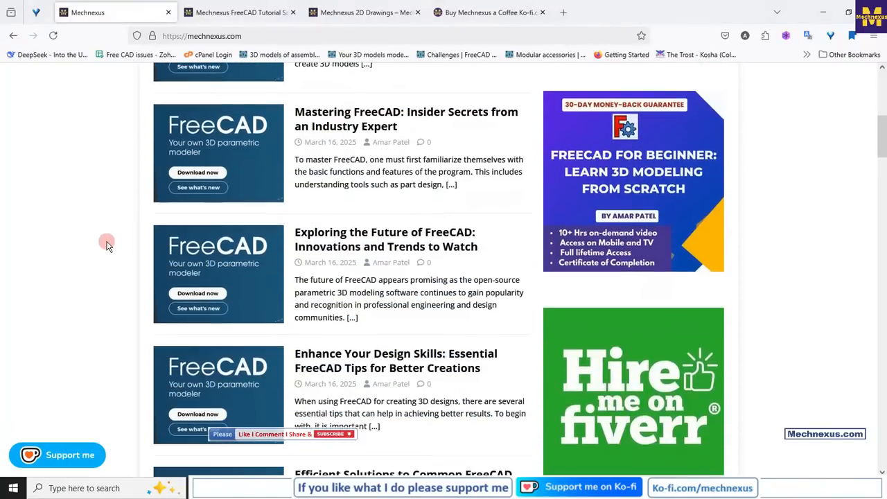
pyautogui.scroll(-2, 106, 244)
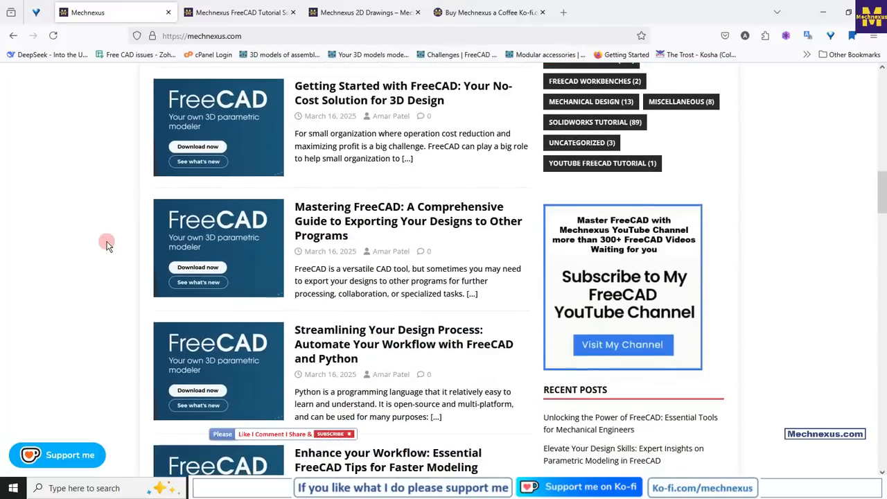
pyautogui.scroll(10, 107, 244)
pyautogui.scroll(2, 108, 244)
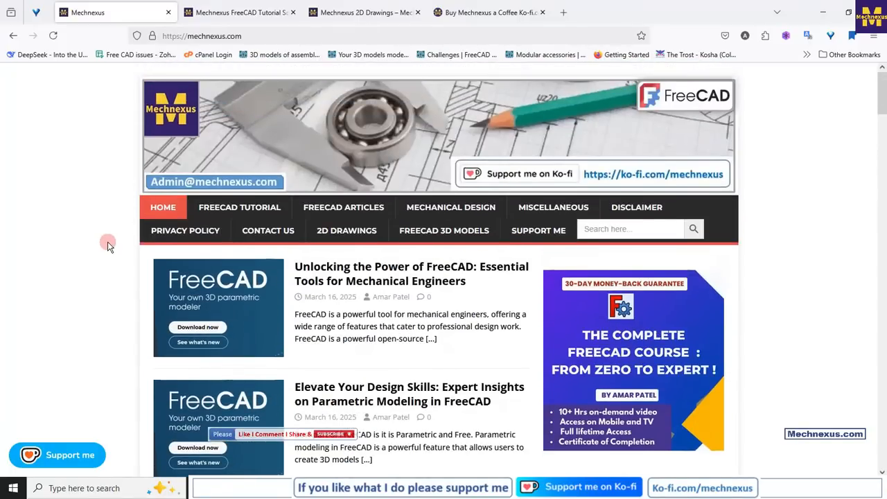
# Examine the model gallery on the Mechnexus FreeCAD Tutorial Source File page.
pyautogui.click(212, 14)
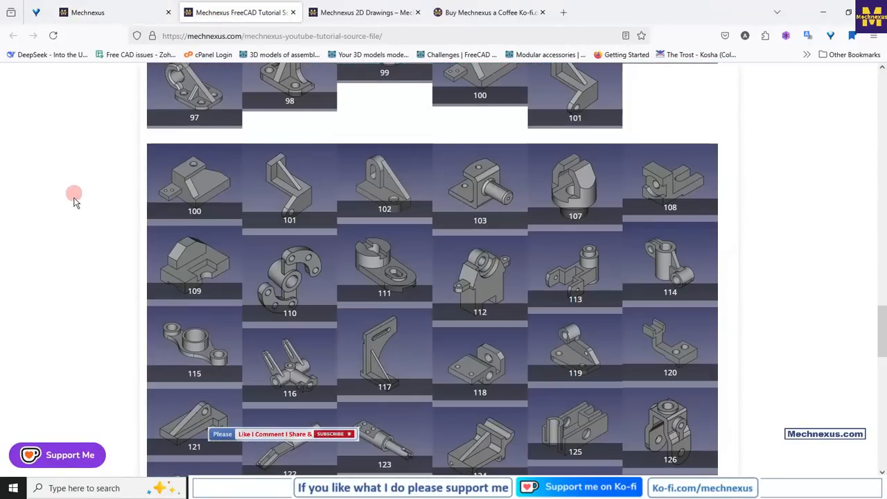
pyautogui.scroll(10, 72, 220)
pyautogui.scroll(5, 72, 221)
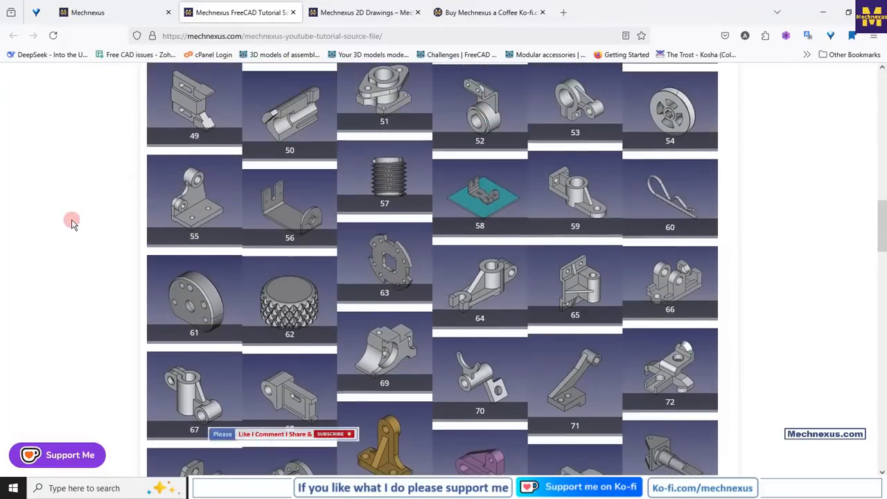
pyautogui.scroll(5, 72, 222)
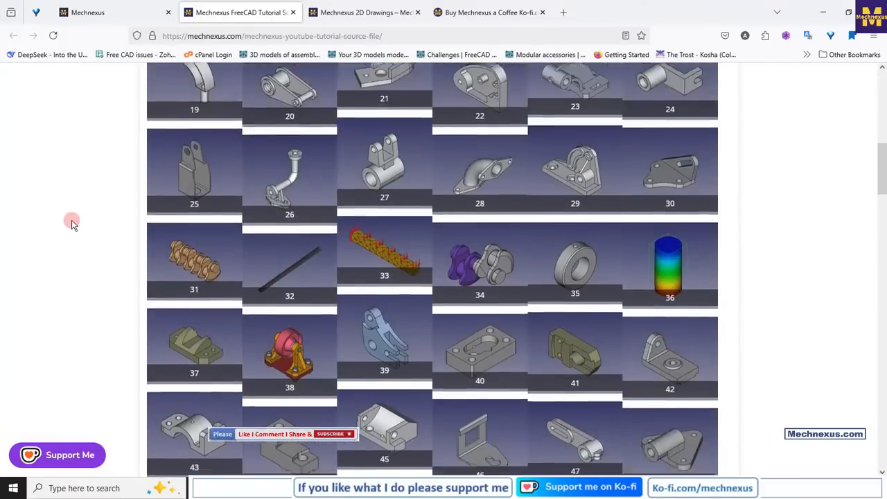
pyautogui.scroll(1, 72, 223)
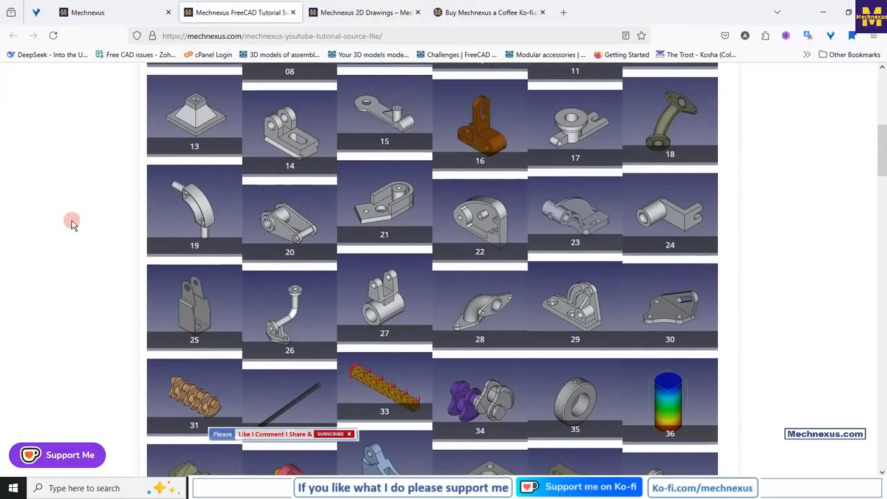
pyautogui.scroll(-5, 291, 236)
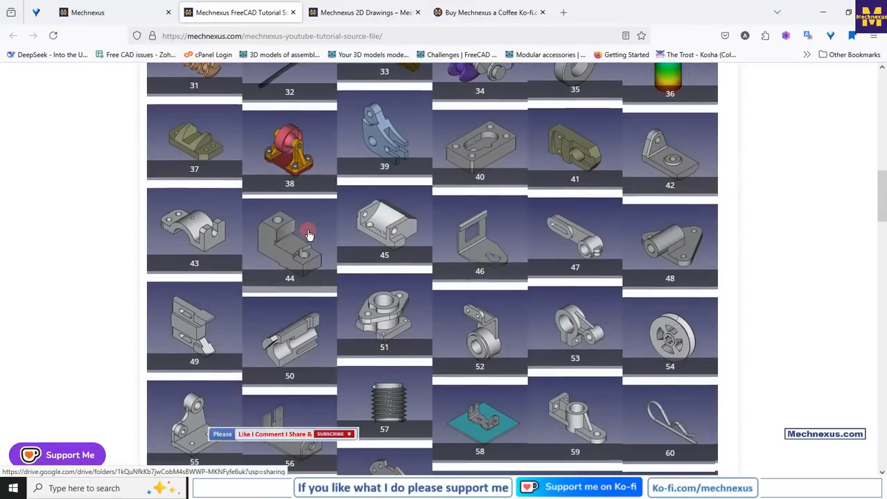
pyautogui.scroll(-8, 309, 236)
pyautogui.scroll(4, 309, 236)
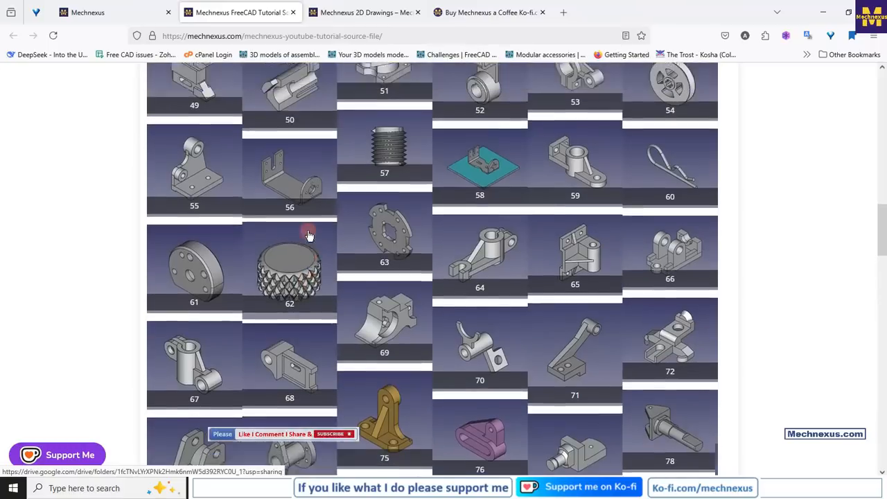
pyautogui.scroll(10, 309, 236)
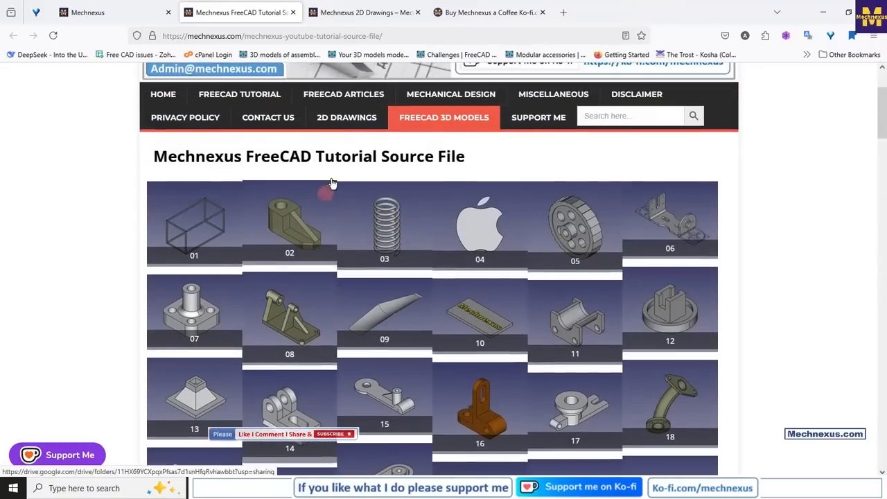
# Examine the drawing thumbnails on the Mechnexus 2D Drawings page.
pyautogui.click(357, 14)
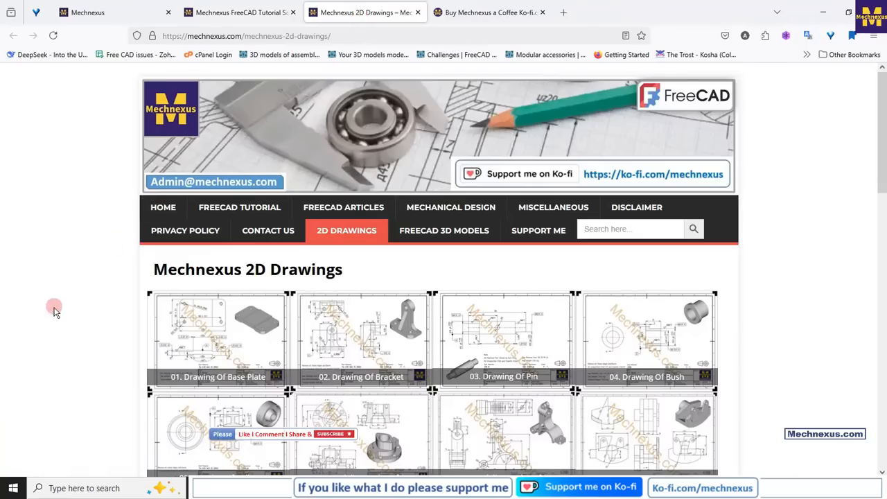
pyautogui.scroll(-2, 57, 313)
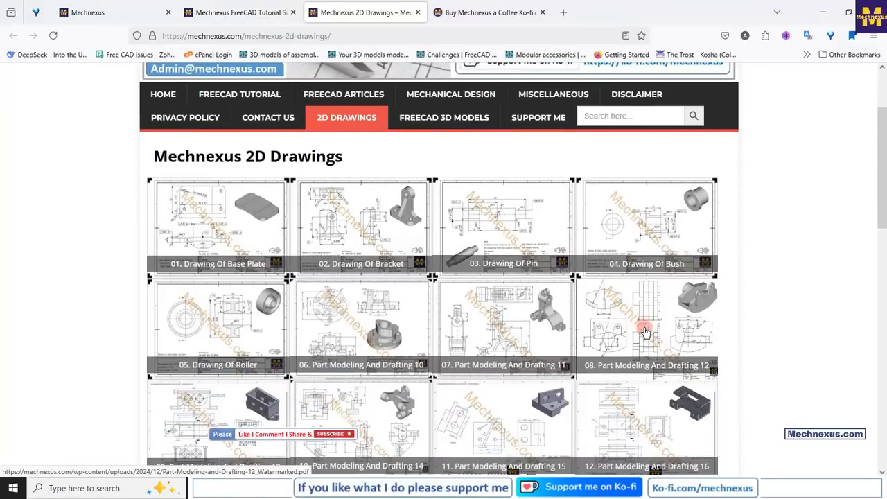
pyautogui.scroll(-2, 139, 346)
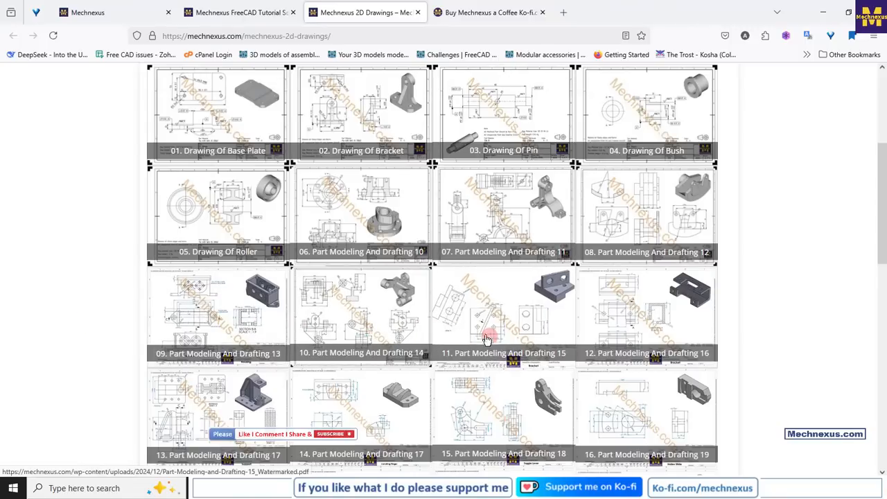
pyautogui.scroll(4, 183, 336)
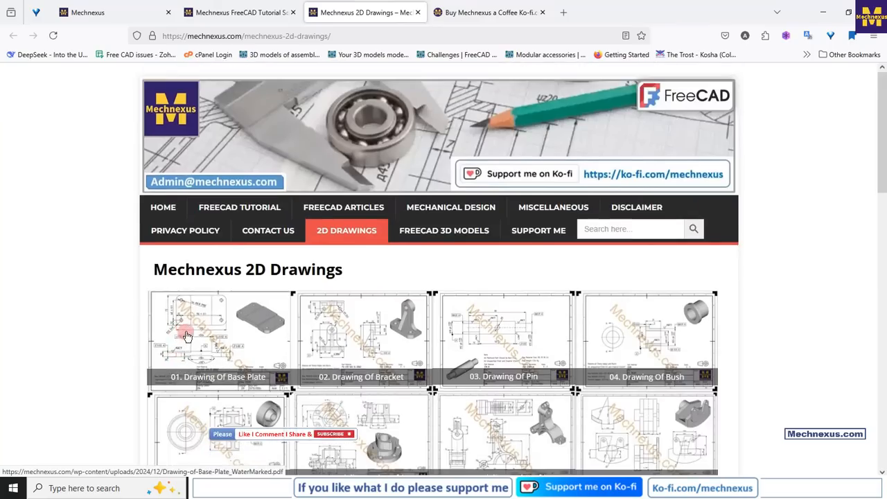
# Review the banner, donation form, About section and shop on the Mechnexus Ko-fi page, and return to the Mechnexus home page.
pyautogui.click(467, 13)
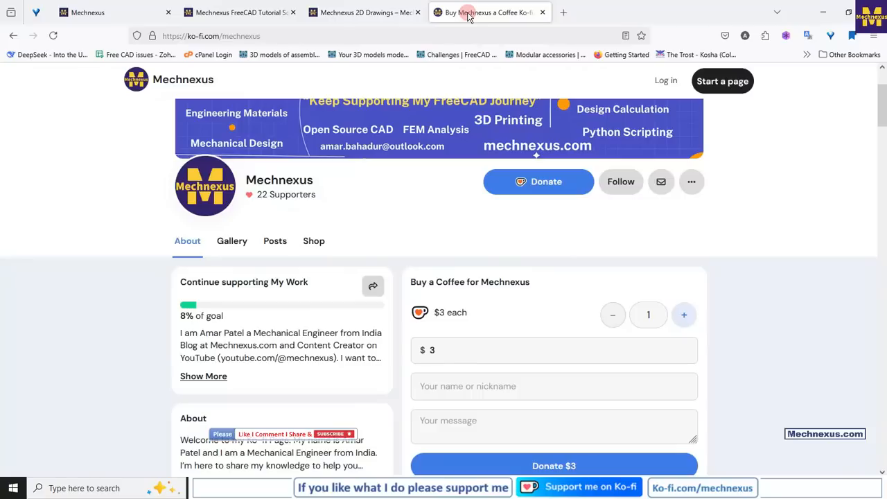
pyautogui.scroll(3, 370, 234)
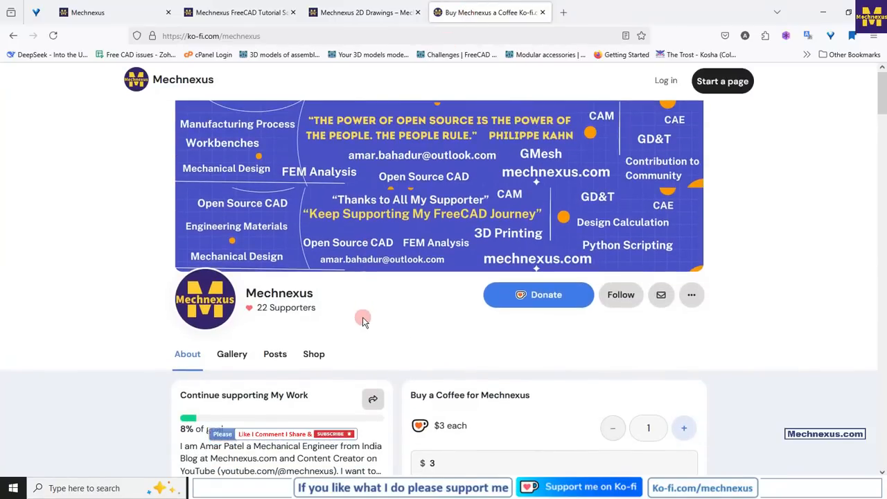
pyautogui.scroll(-2, 363, 316)
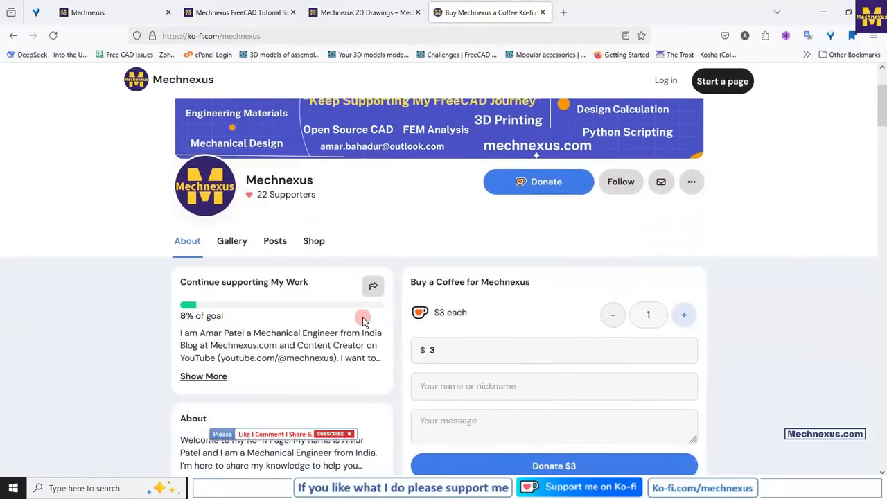
pyautogui.scroll(-1, 363, 317)
pyautogui.scroll(1, 362, 317)
pyautogui.scroll(-2, 362, 321)
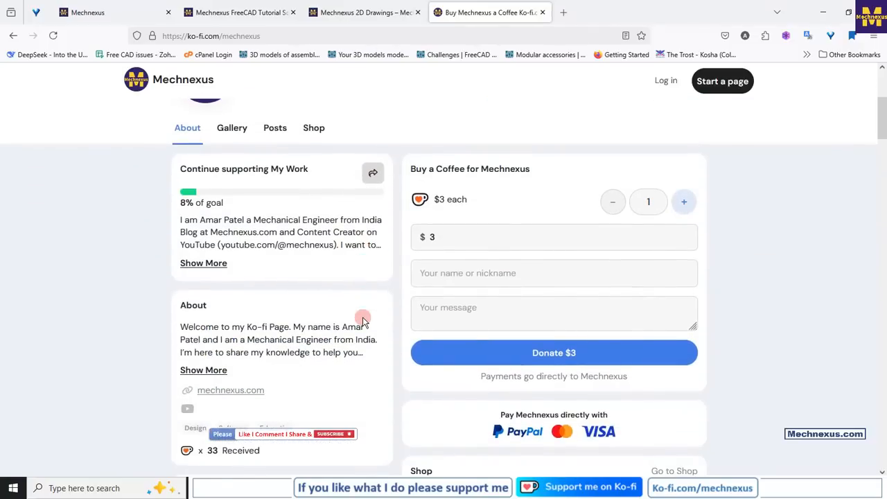
pyautogui.scroll(-2, 362, 320)
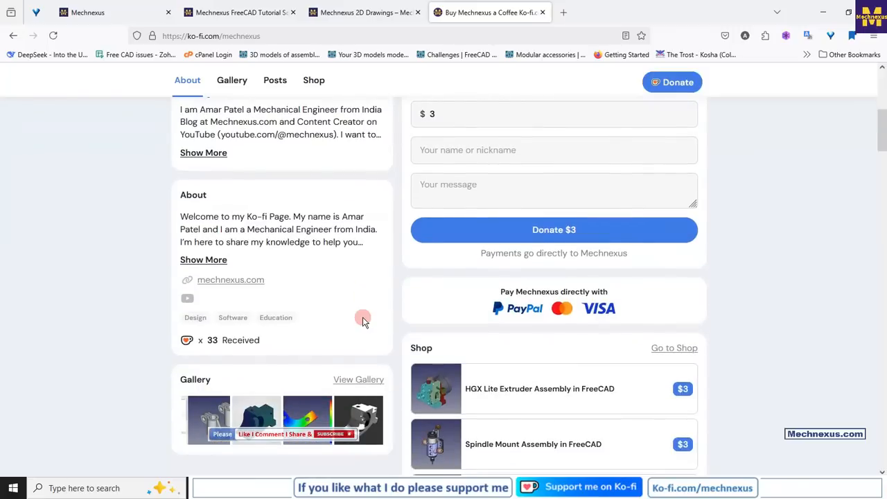
pyautogui.scroll(4, 362, 318)
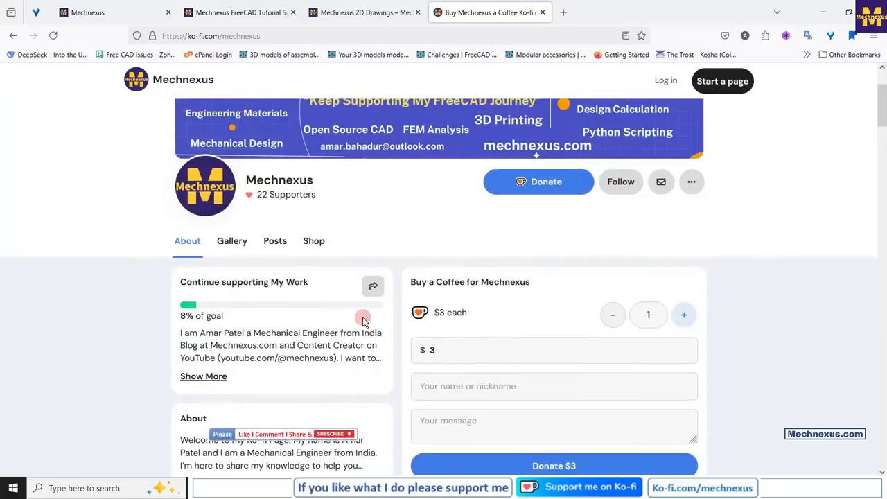
pyautogui.scroll(2, 362, 321)
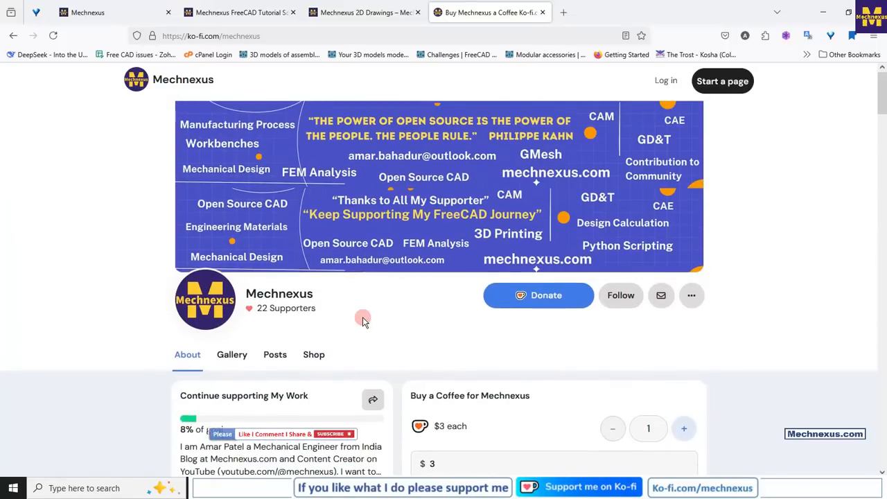
pyautogui.click(121, 10)
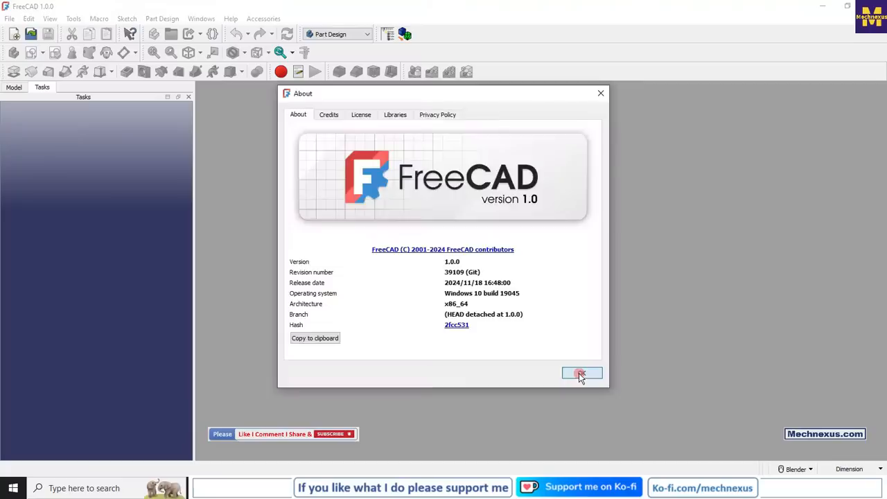
# In FreeCAD, dismiss the version information and create a new document containing an empty Part Design body.
pyautogui.click(578, 373)
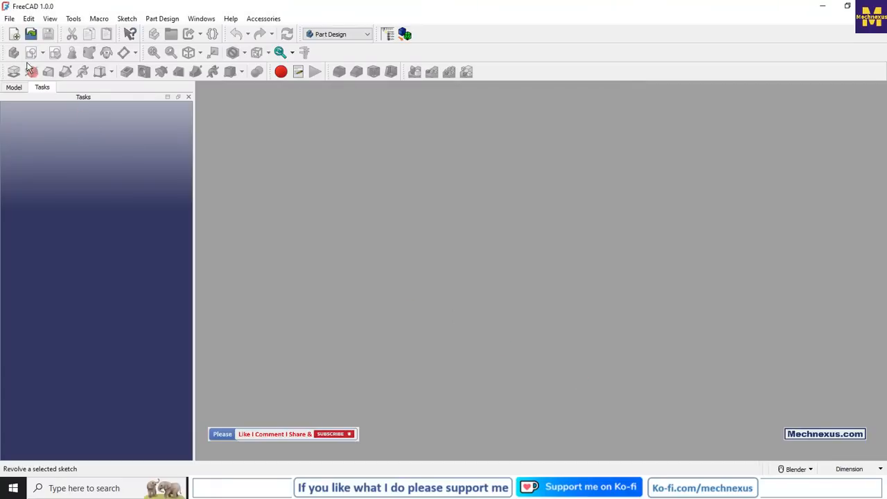
pyautogui.click(13, 34)
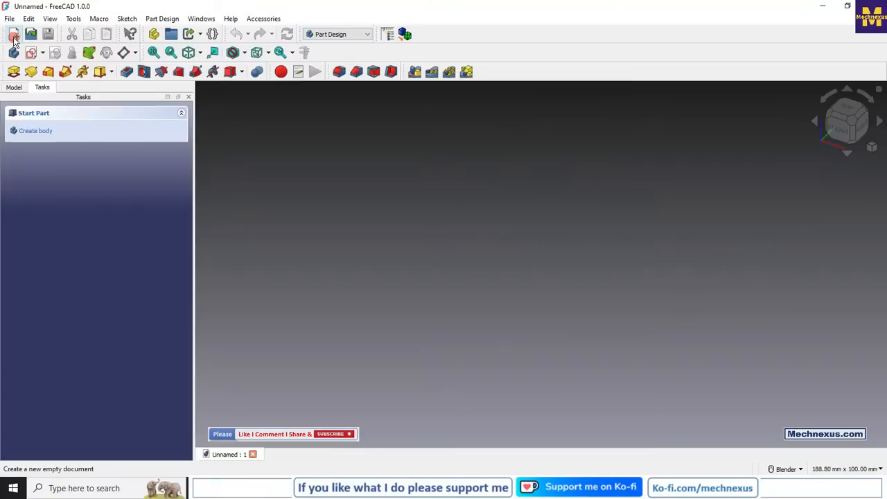
pyautogui.click(13, 87)
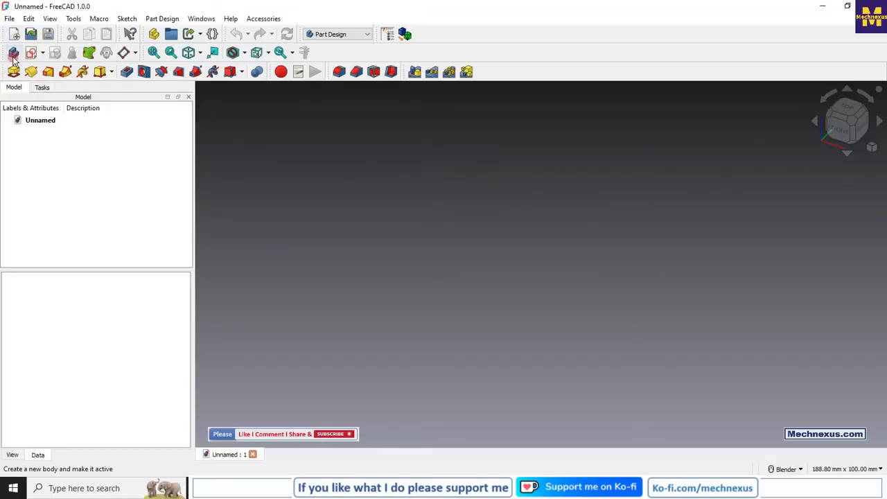
pyautogui.click(13, 54)
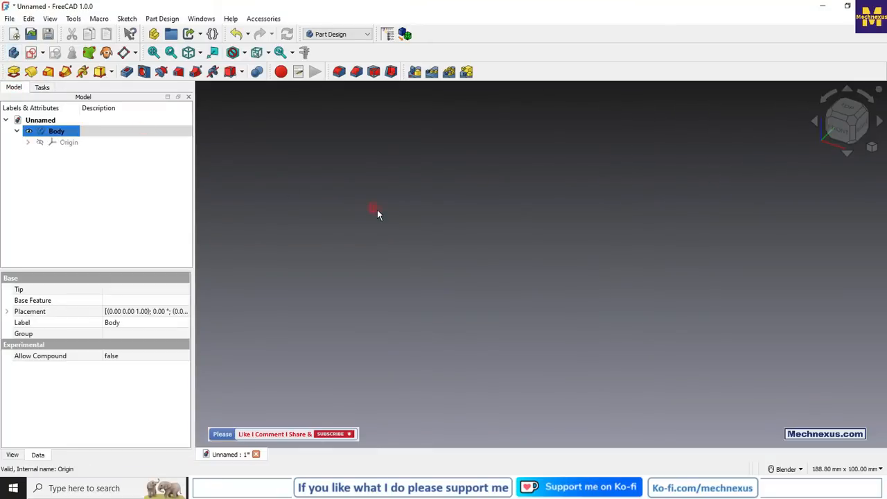
pyautogui.click(166, 185)
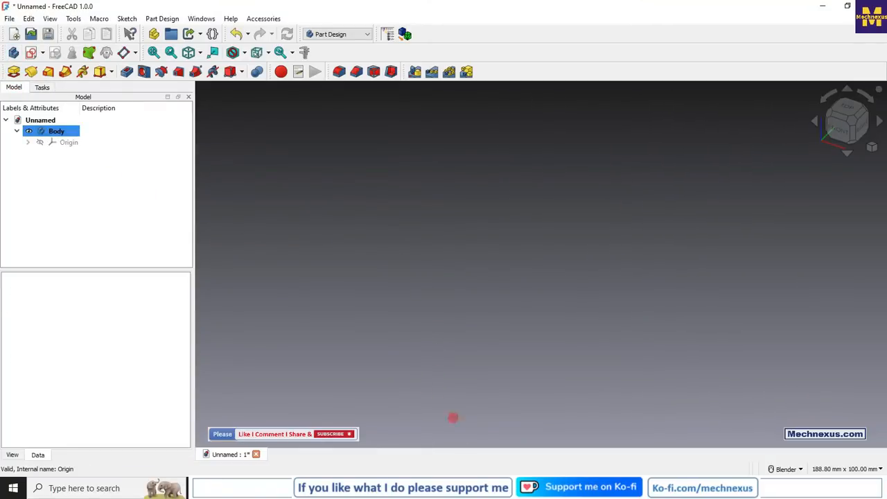
# View the Revolution tool's description and illustration in Snipping Tool, and return to FreeCAD.
pyautogui.hotkey('alt', 'Tab')
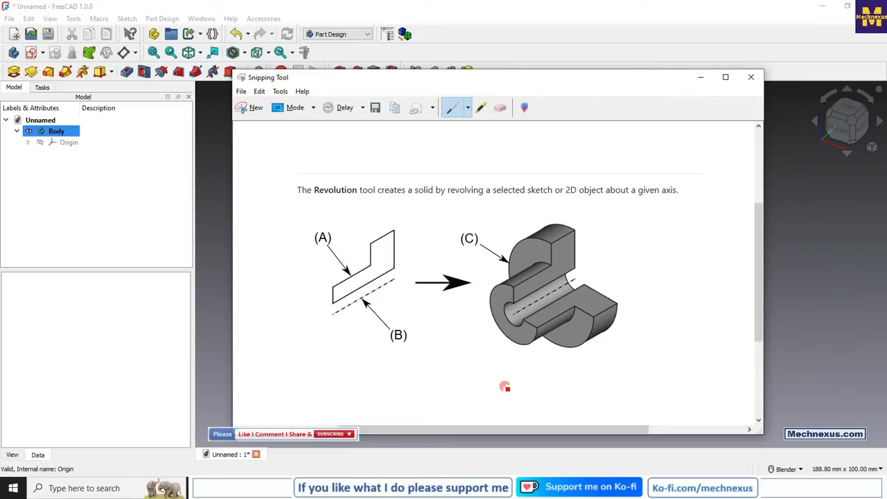
pyautogui.click(699, 77)
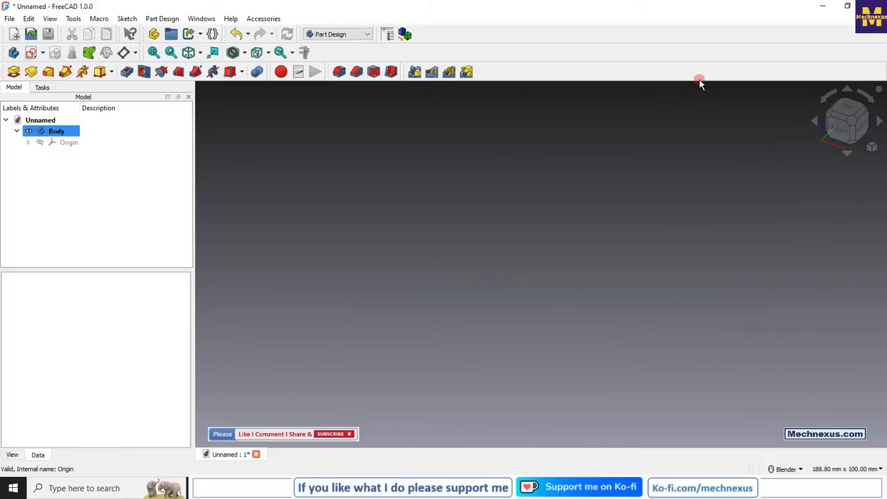
# Show the body's origin planes and start a new sketch on the YZ plane.
pyautogui.click(66, 141)
pyautogui.press('space')
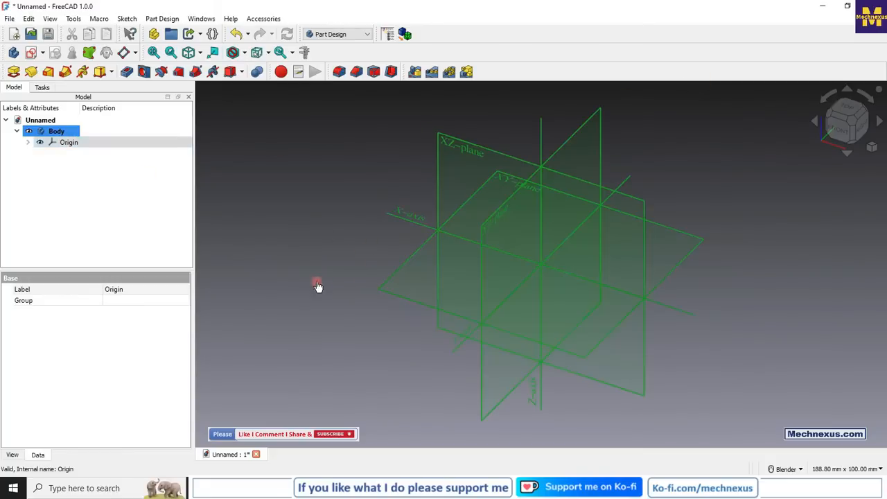
pyautogui.click(317, 286)
pyautogui.click(592, 119)
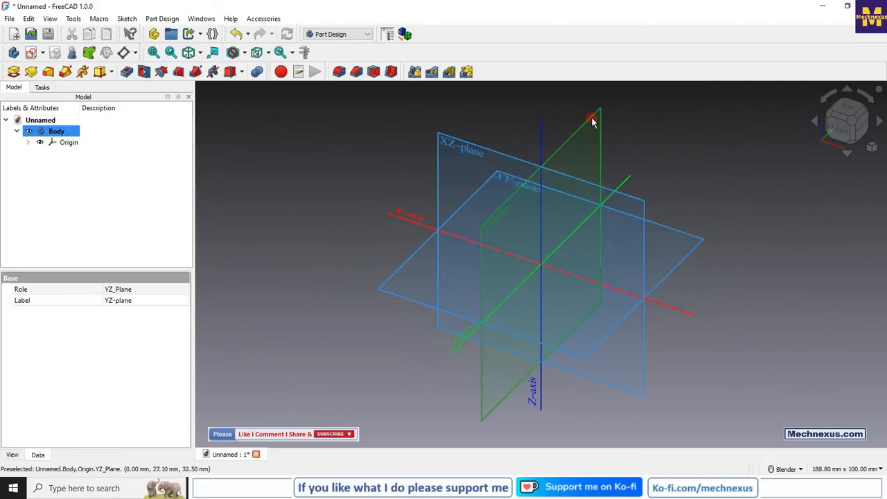
pyautogui.click(31, 53)
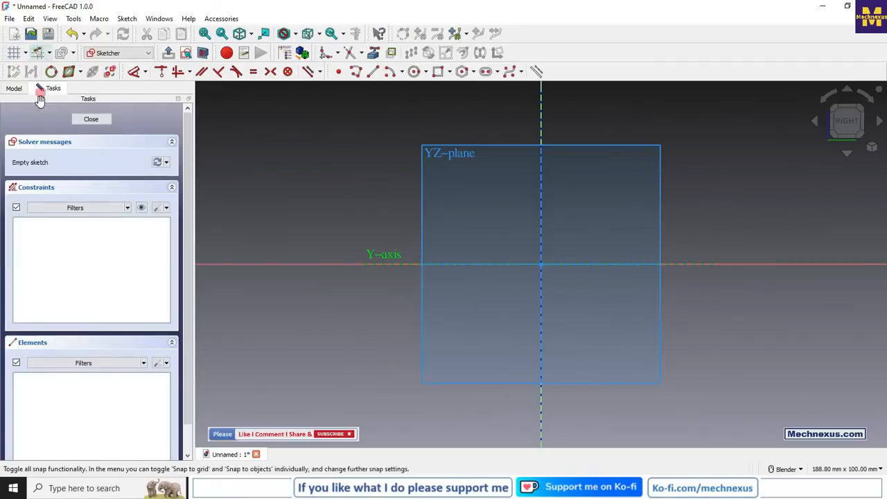
# Hide the body's origin planes and axes while keeping the new sketch open for editing.
pyautogui.click(16, 91)
pyautogui.click(63, 144)
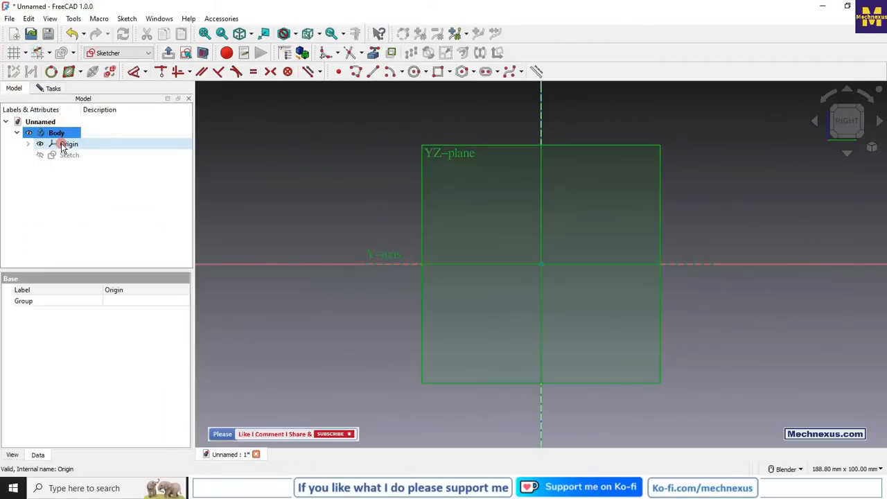
pyautogui.press('space')
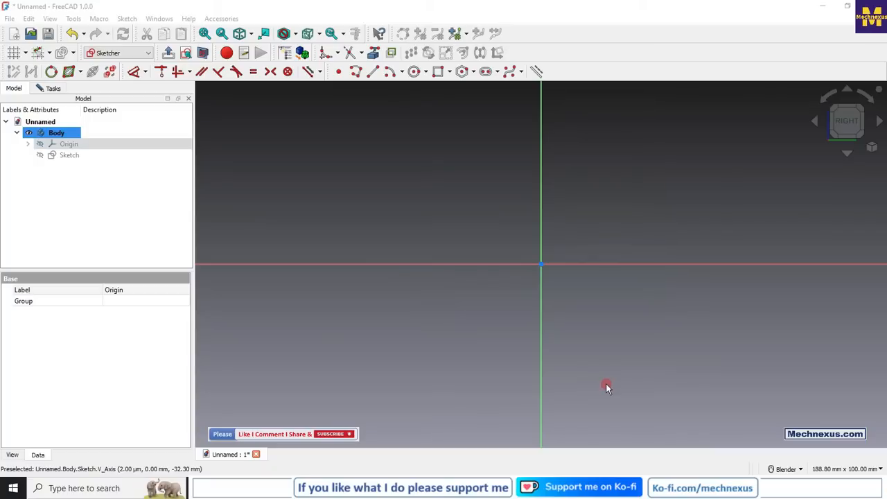
pyautogui.scroll(-1, 311, 279)
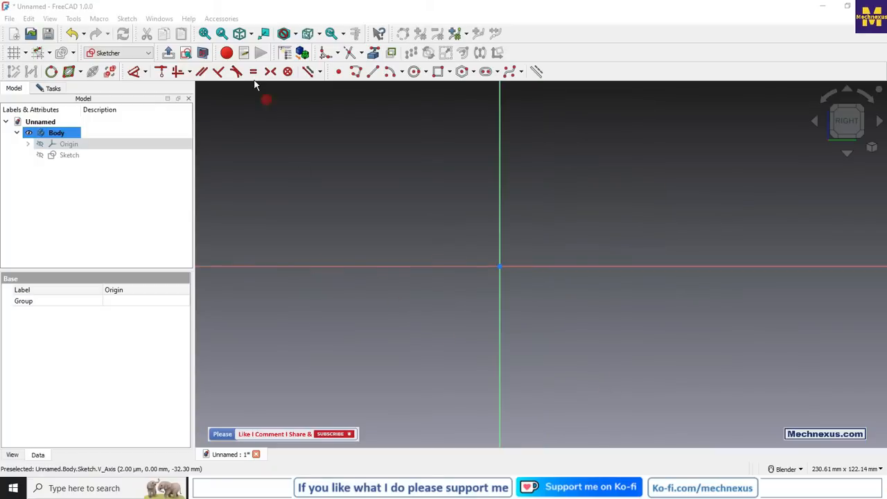
# Draw a line about 94 mm long from the origin along the horizontal axis and convert it to construction geometry.
pyautogui.click(372, 71)
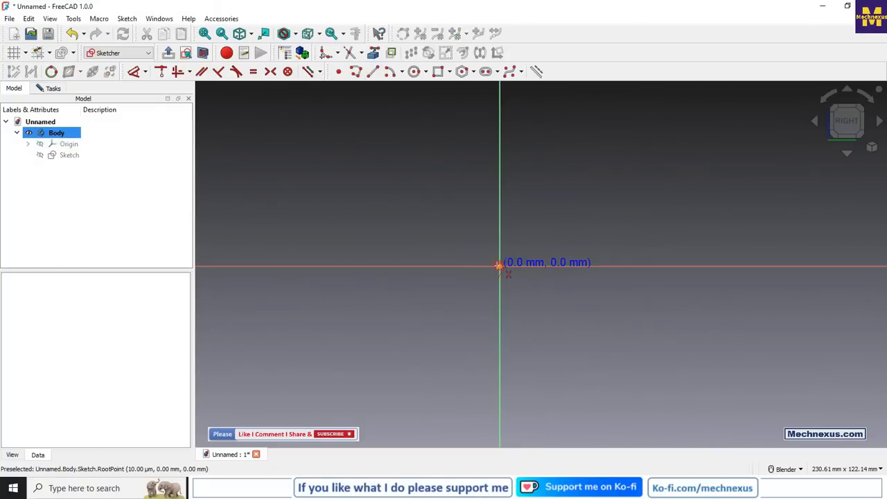
pyautogui.click(498, 265)
pyautogui.click(780, 266)
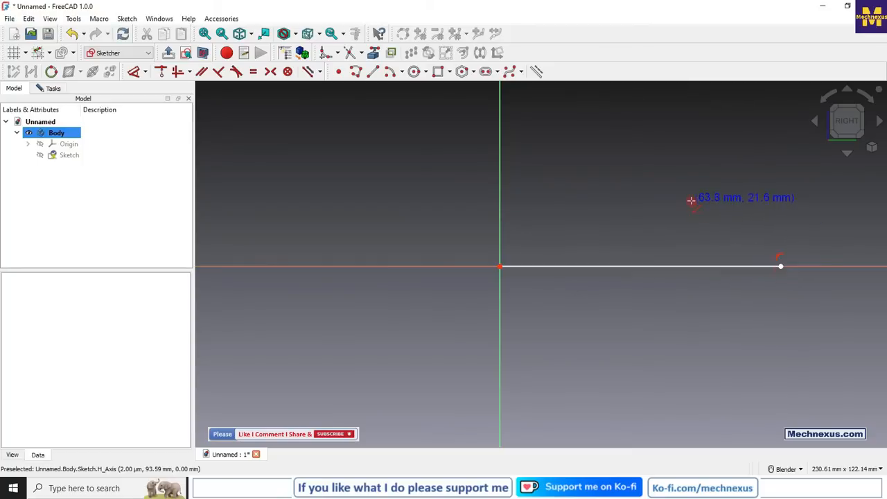
pyautogui.rightClick(648, 209)
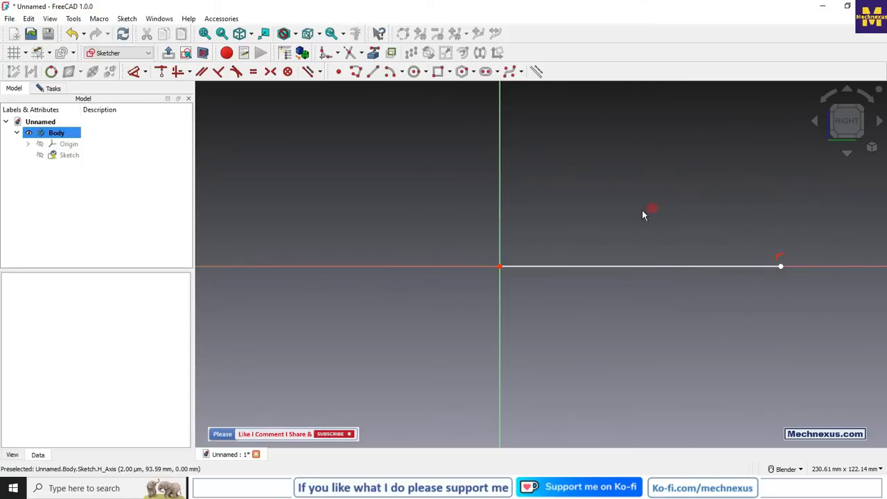
pyautogui.click(611, 266)
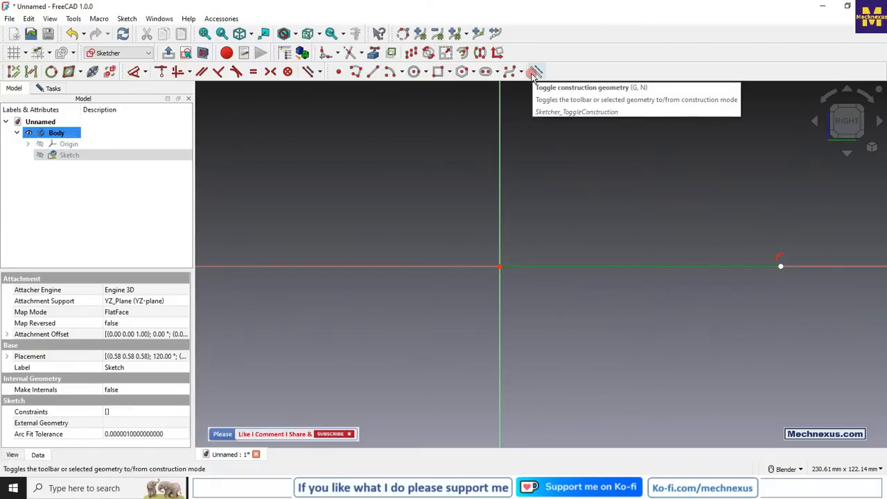
pyautogui.click(533, 73)
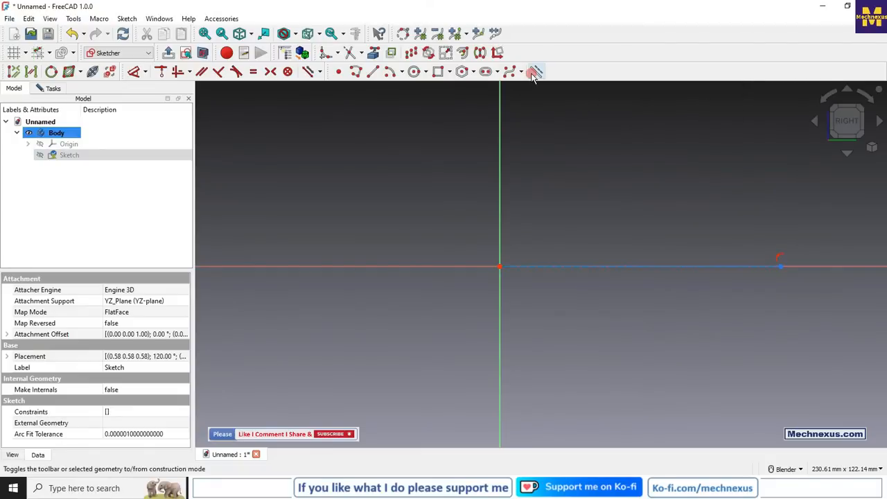
# Dimension the length of the construction line to 150 mm.
pyautogui.click(134, 73)
pyautogui.click(587, 269)
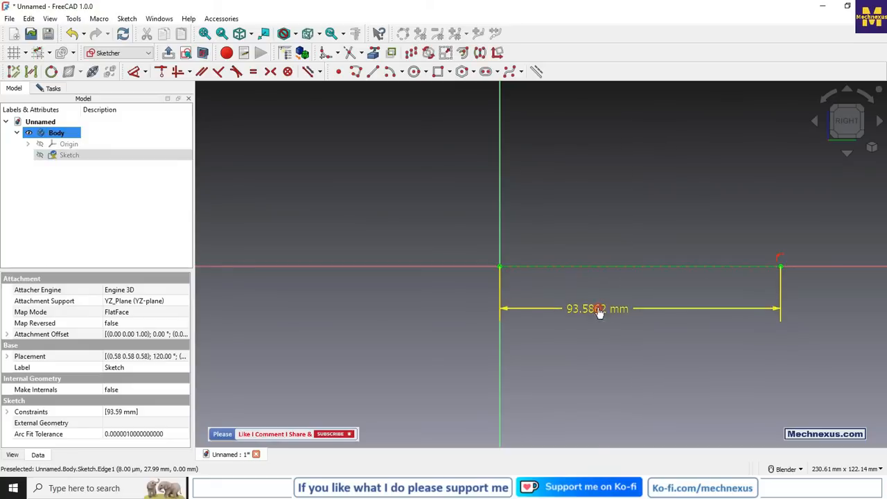
pyautogui.click(817, 307)
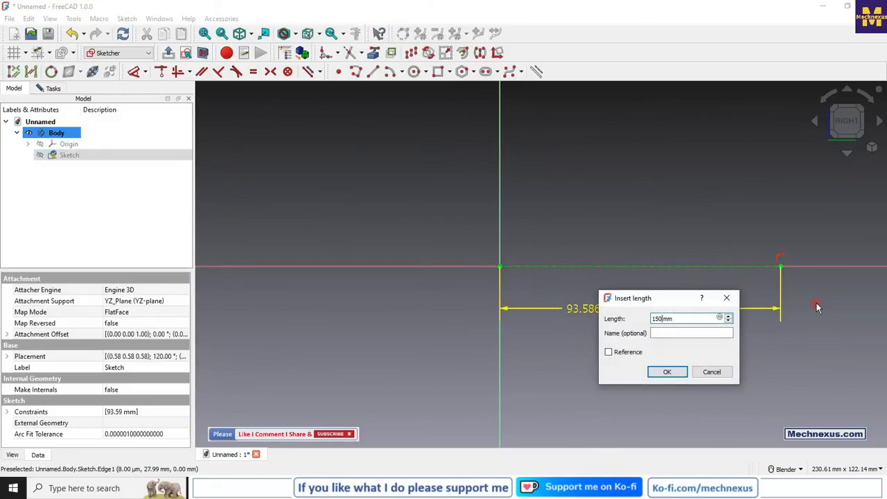
pyautogui.press('Return')
pyautogui.scroll(-3, 396, 268)
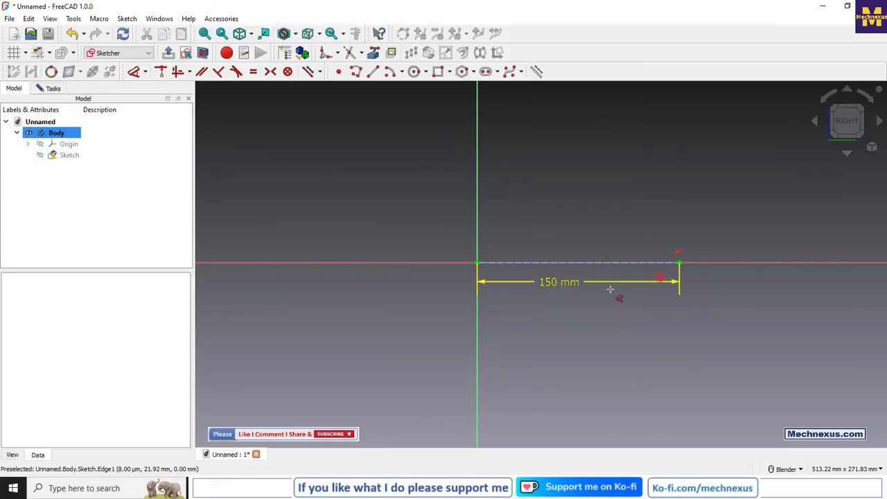
# Draw a closed, stepped six-sided polyline profile above the construction line, with its short end edge on the vertical axis.
pyautogui.scroll(-3, 424, 293)
pyautogui.scroll(2, 505, 288)
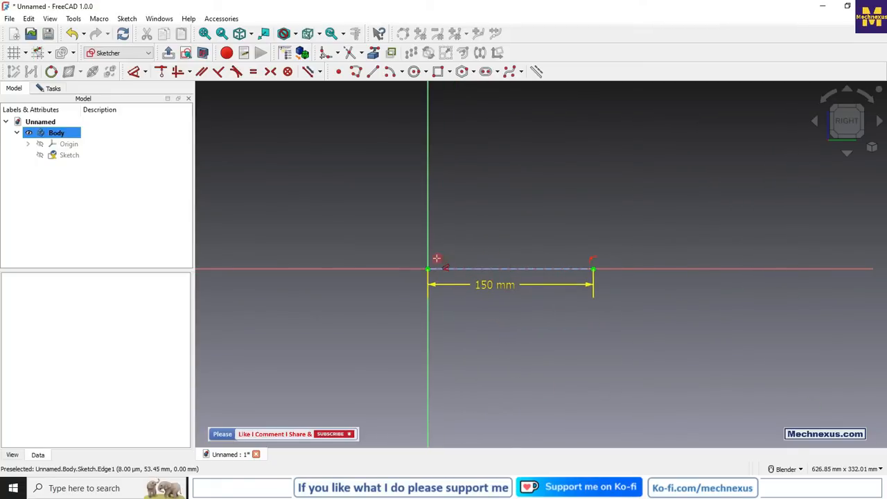
pyautogui.click(353, 73)
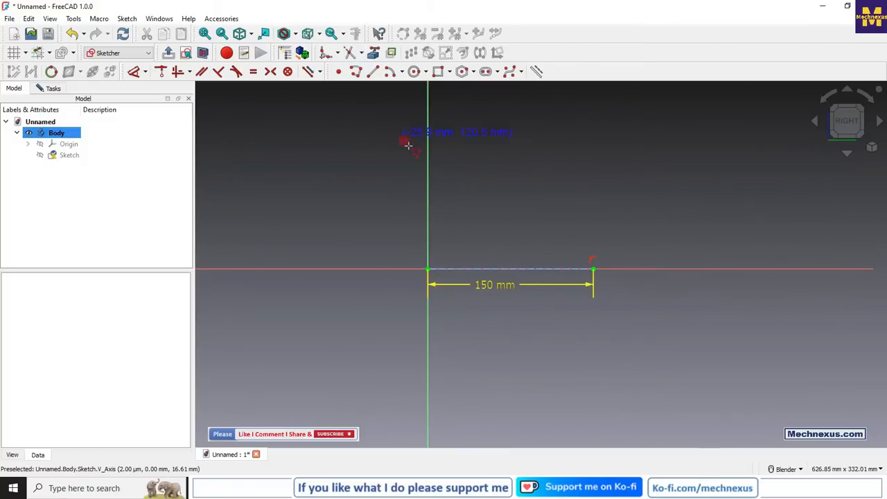
pyautogui.click(429, 205)
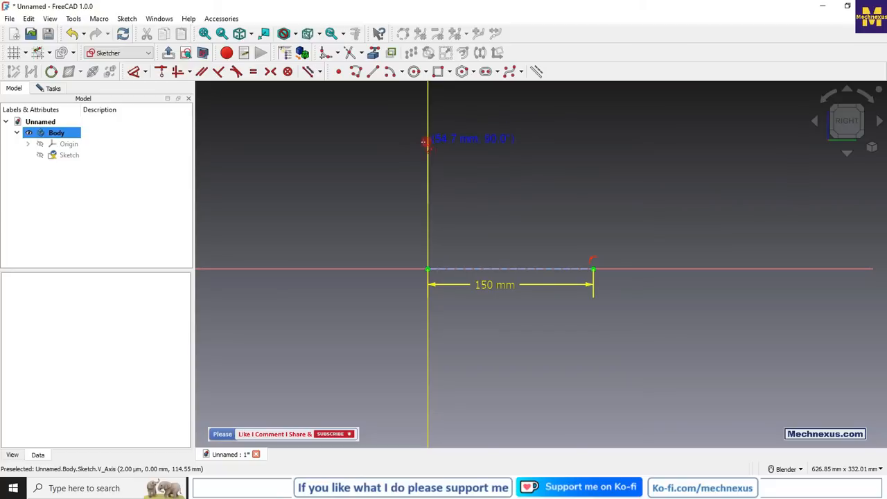
pyautogui.click(427, 142)
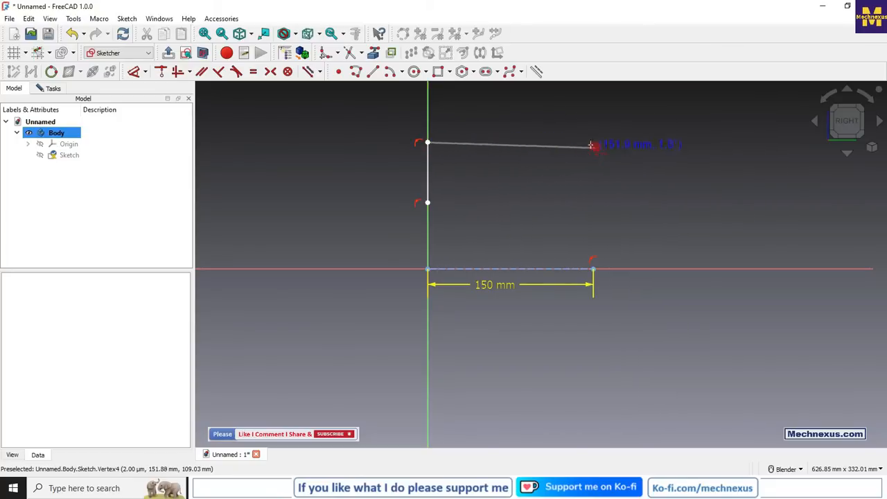
pyautogui.click(555, 142)
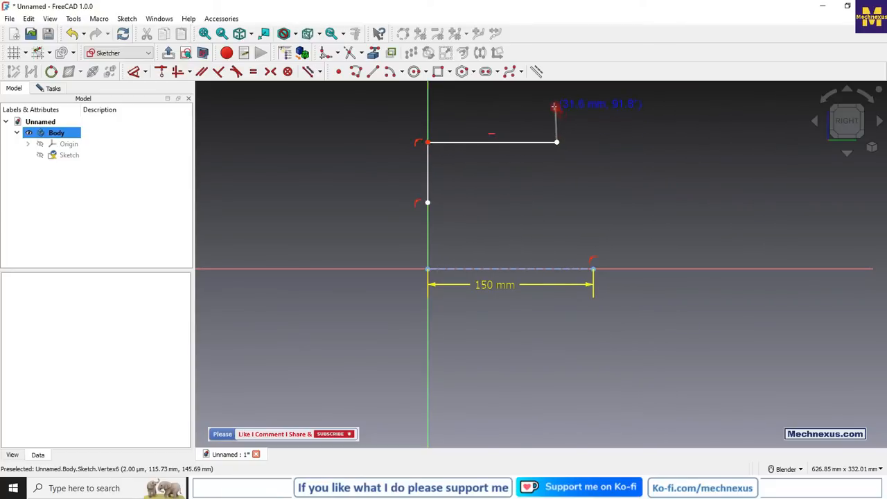
pyautogui.click(556, 107)
pyautogui.click(609, 107)
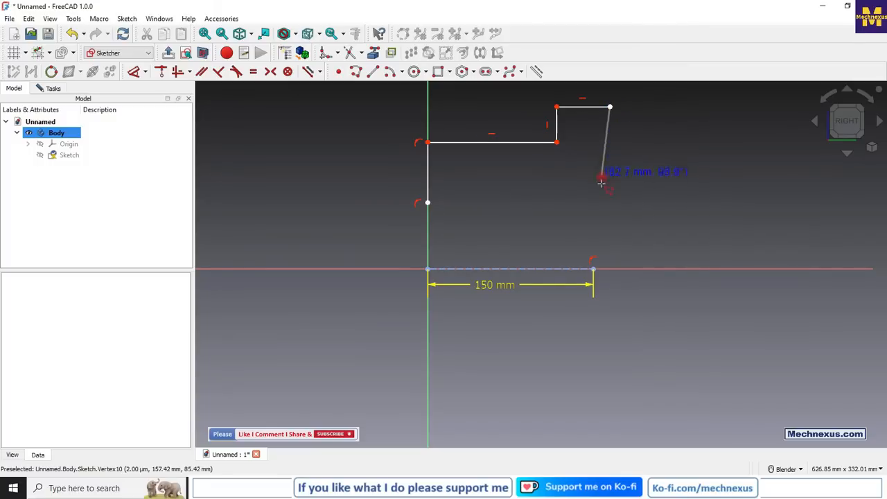
pyautogui.click(610, 201)
pyautogui.click(429, 203)
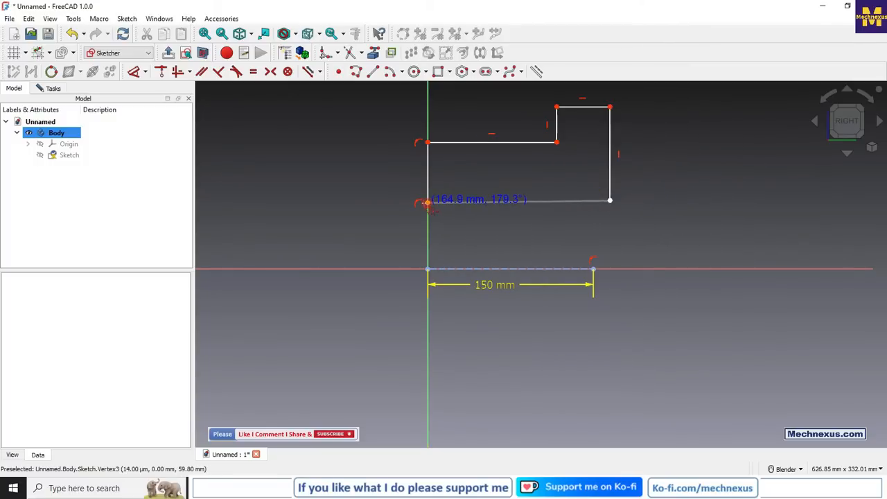
# Constrain the profile's lower corner away from the vertical axis to be vertically aligned with the construction line's free endpoint.
pyautogui.scroll(-1, 469, 190)
pyautogui.scroll(2, 472, 192)
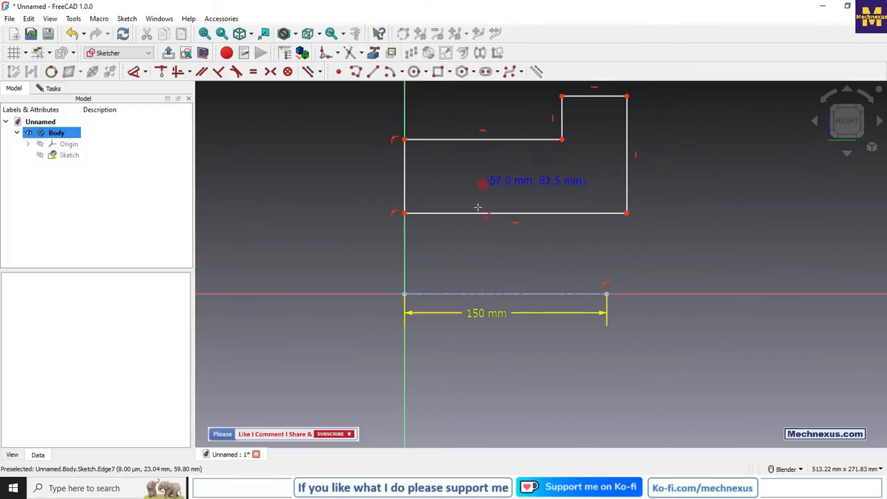
pyautogui.click(606, 295)
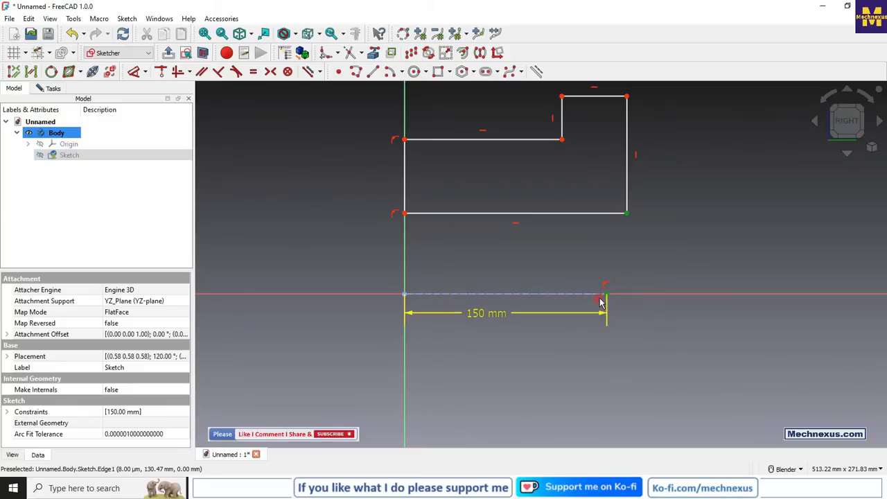
pyautogui.click(628, 214)
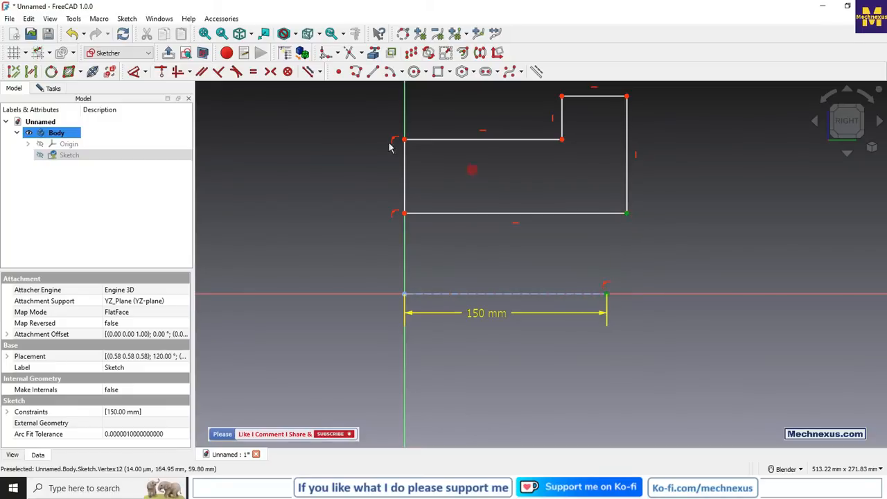
pyautogui.click(189, 72)
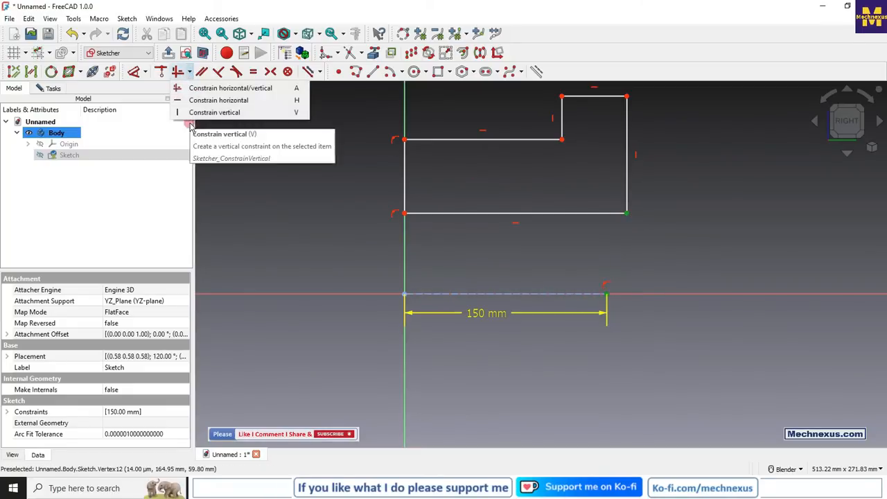
pyautogui.click(197, 112)
# Lower the profile's long upper edge to about 92 mm and its short top edge to about 129 mm above the horizontal axis.
pyautogui.scroll(-2, 468, 256)
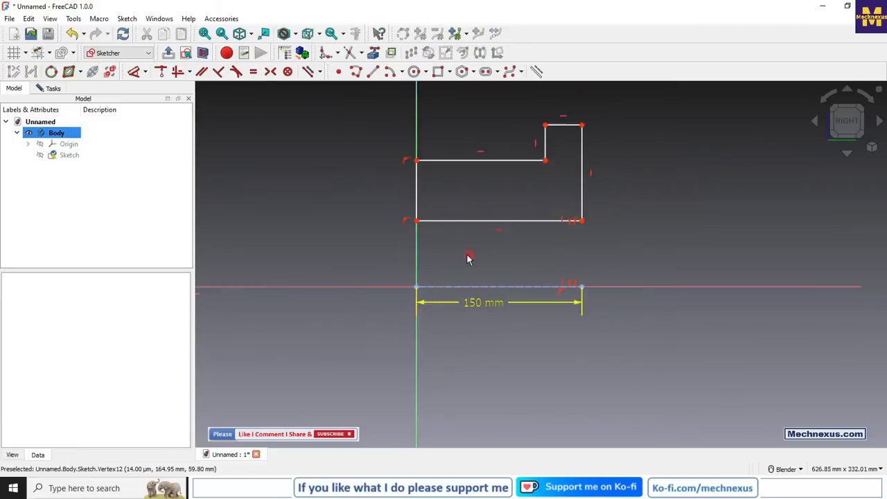
pyautogui.scroll(2, 584, 166)
pyautogui.moveTo(472, 185); pyautogui.dragTo(469, 216)
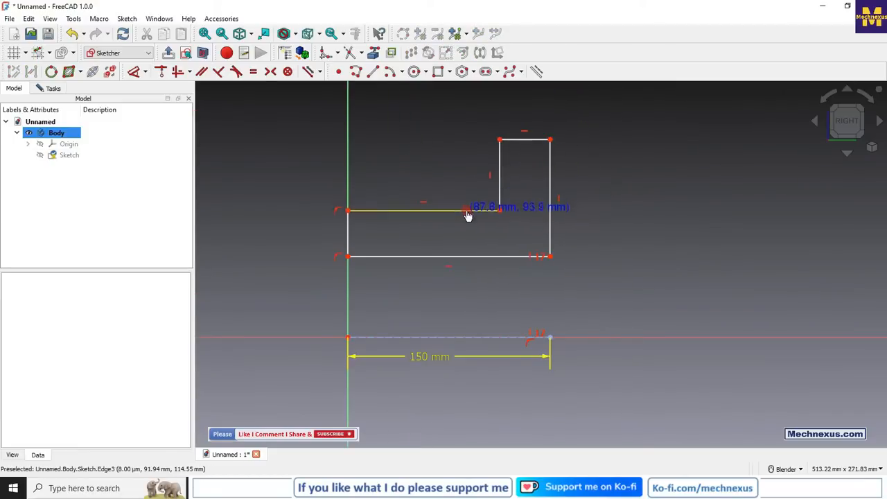
pyautogui.moveTo(521, 140); pyautogui.dragTo(521, 165)
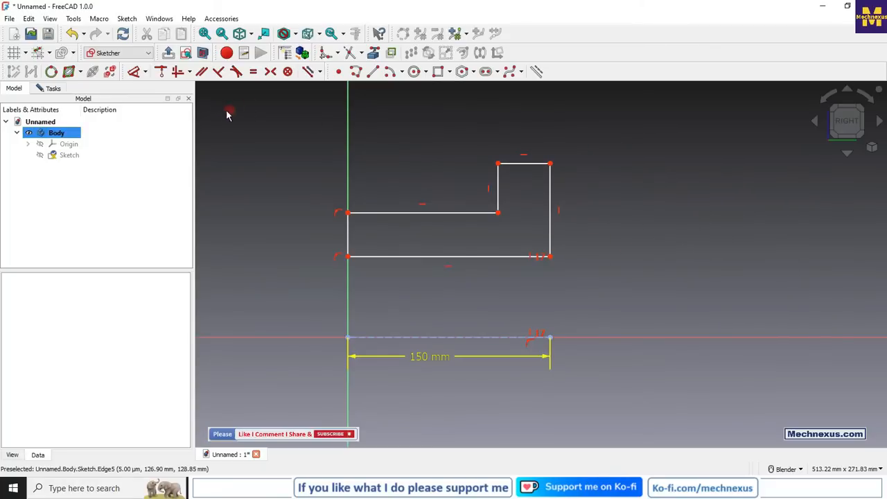
# Dimension the height of the profile's top edge above the construction line's free endpoint to 100 mm.
pyautogui.click(133, 72)
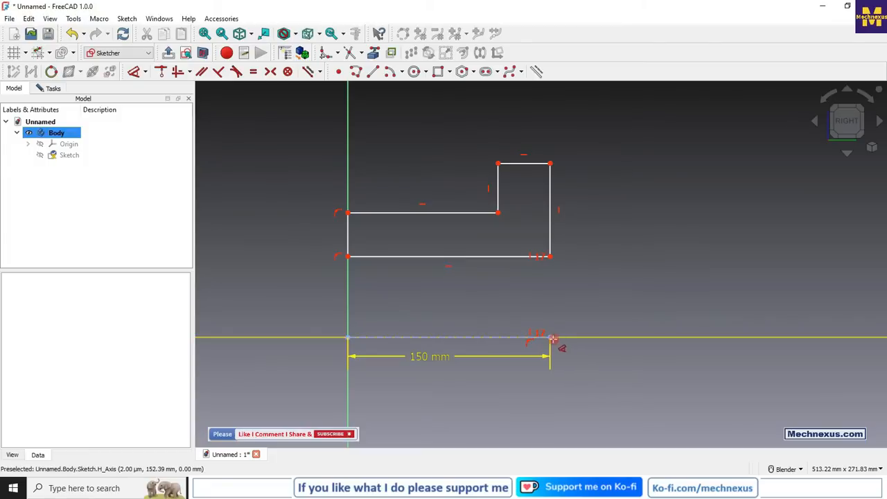
pyautogui.click(553, 338)
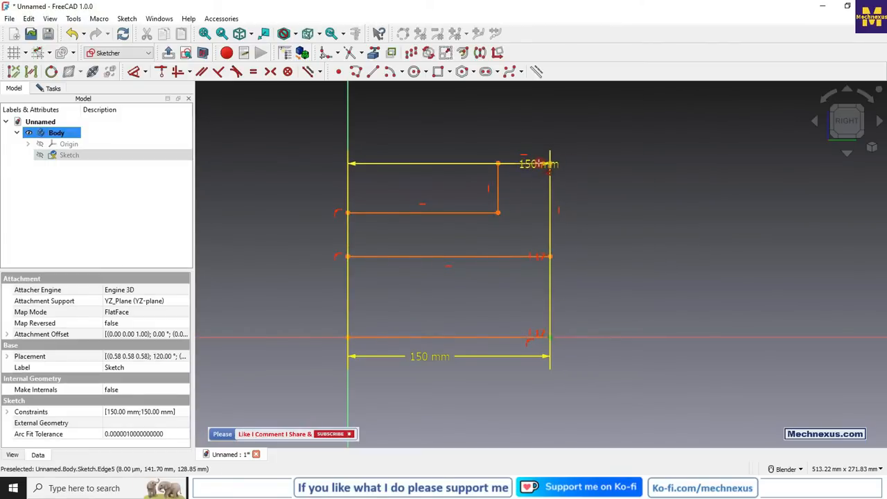
pyautogui.click(640, 253)
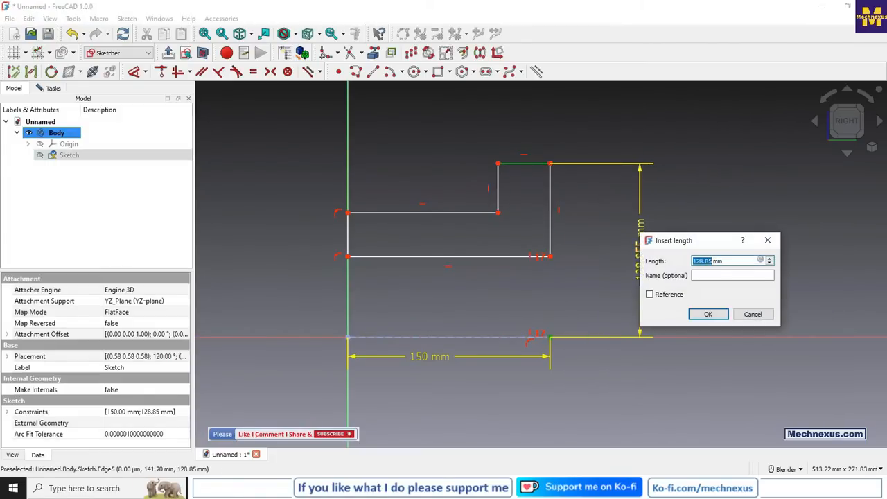
pyautogui.write('100')
pyautogui.press('Return')
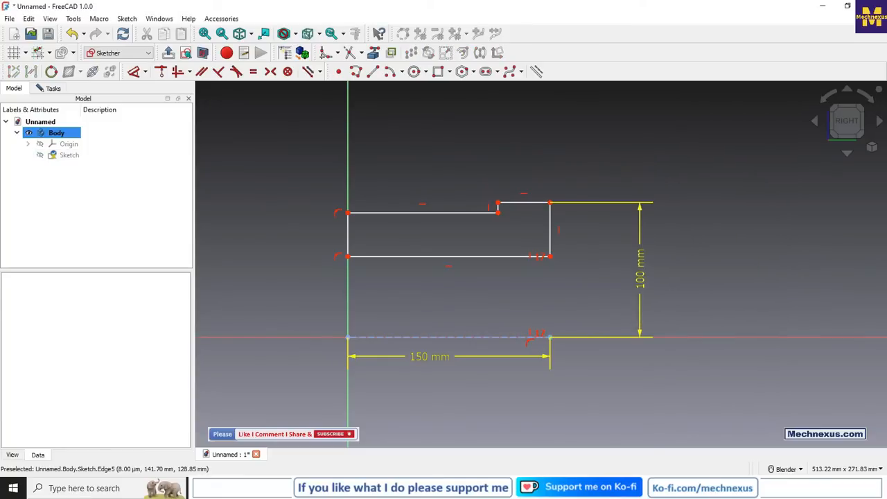
# Dimension the short top edge to 50 mm and the height of the long upper edge above the origin to 60 mm.
pyautogui.click(521, 202)
pyautogui.click(517, 155)
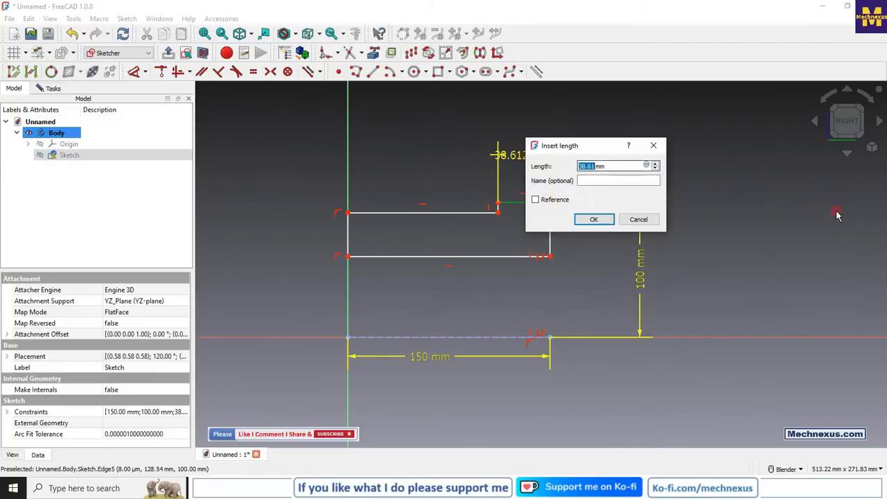
pyautogui.press('Return')
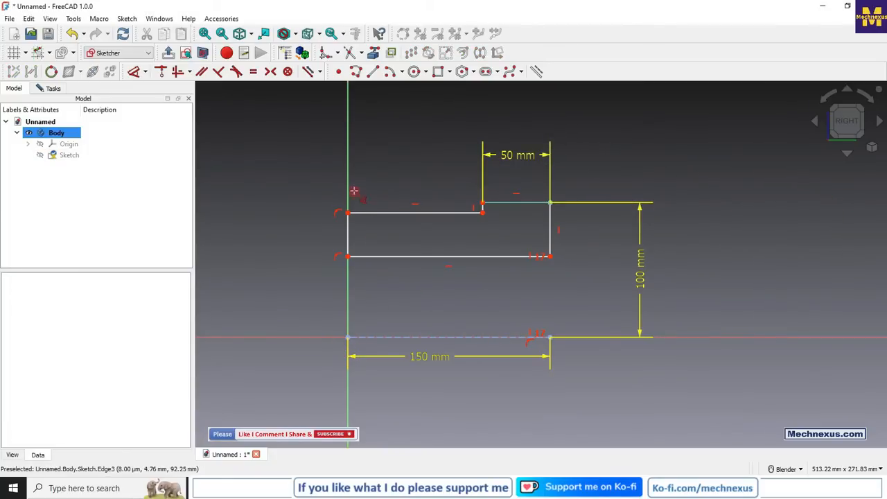
pyautogui.click(348, 212)
pyautogui.click(265, 276)
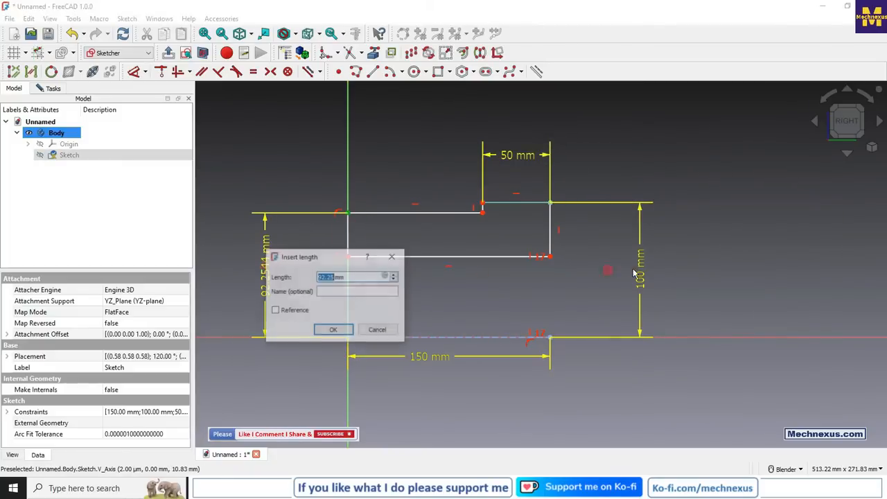
pyautogui.write('60')
pyautogui.press('Return')
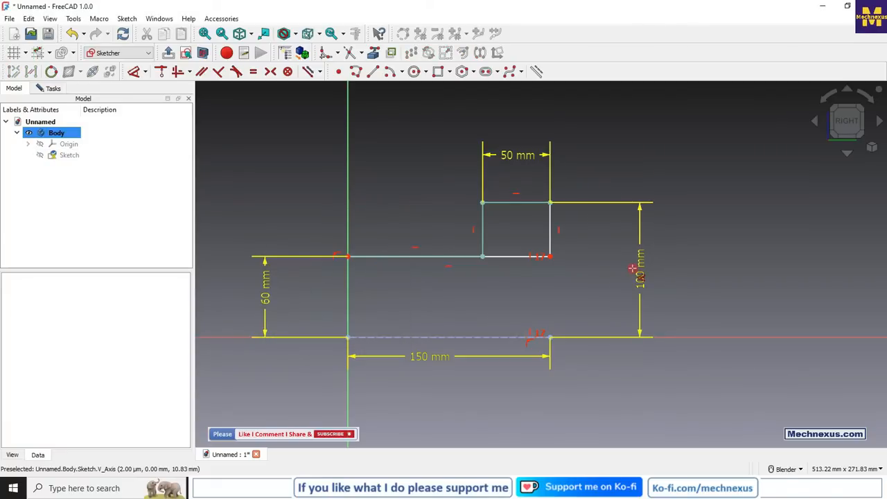
pyautogui.press('Escape')
# Separate the profile's bottom edge from the long upper edge and dimension its height above the construction line to 30 mm.
pyautogui.moveTo(507, 257); pyautogui.dragTo(506, 289)
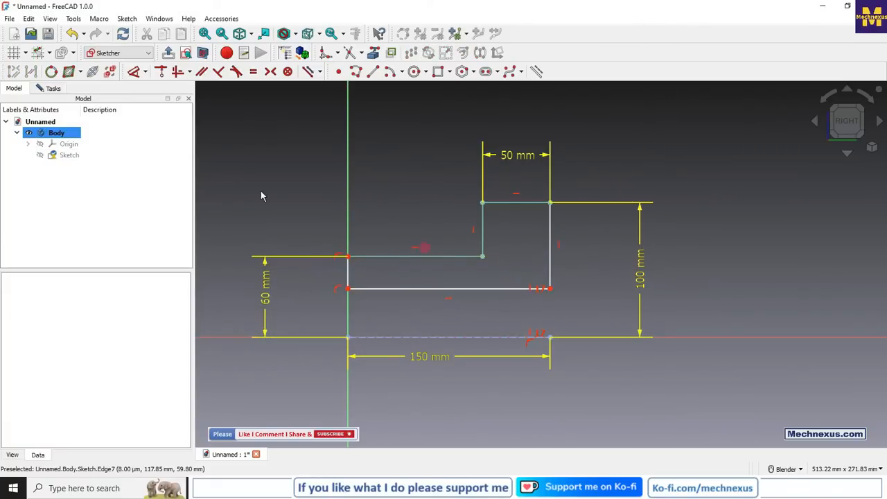
pyautogui.click(348, 289)
pyautogui.click(404, 338)
pyautogui.click(298, 310)
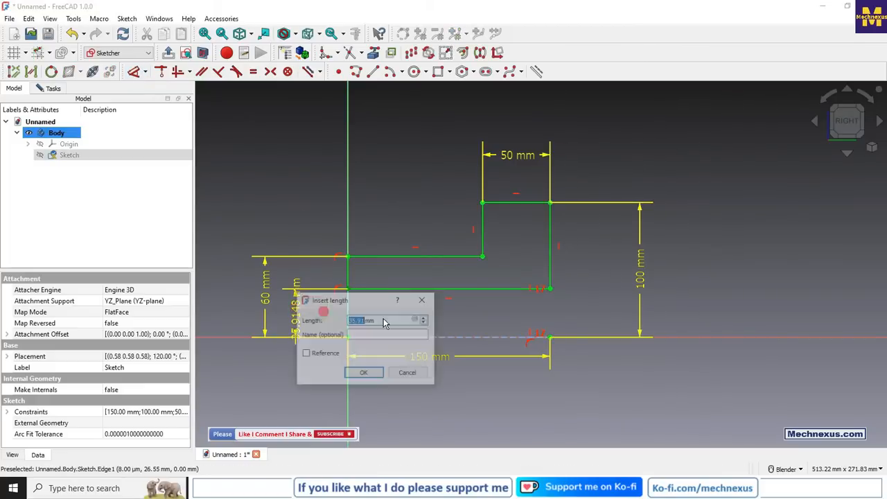
pyautogui.write('30')
pyautogui.press('Return')
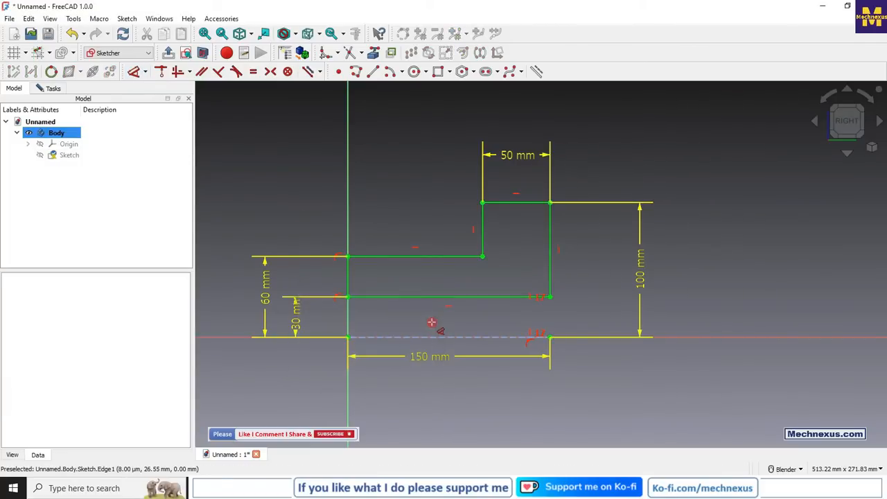
# Reposition the 30 mm and 60 mm dimension labels clear of the profile and close the sketch.
pyautogui.moveTo(296, 316); pyautogui.dragTo(314, 380)
pyautogui.moveTo(266, 293); pyautogui.dragTo(266, 312)
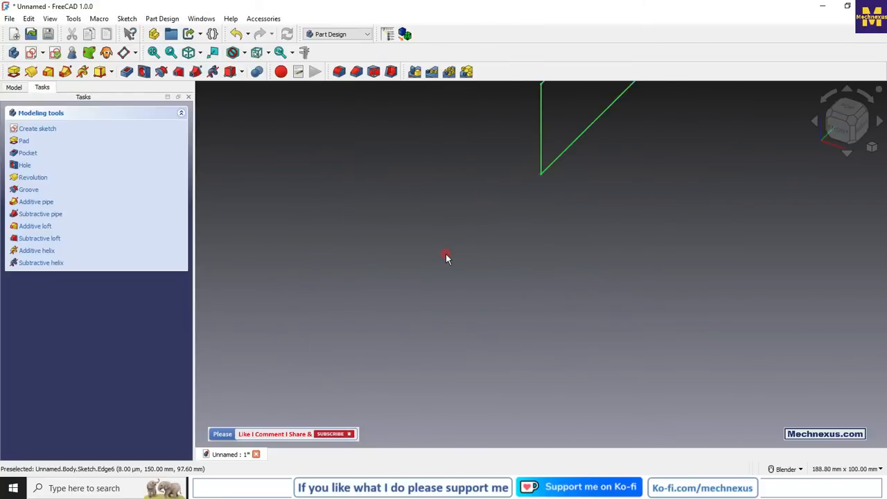
# Start a Revolution of the stepped profile sketch and check the reference illustration in the Snipping Tool.
pyautogui.scroll(-5, 431, 291)
pyautogui.click(872, 151)
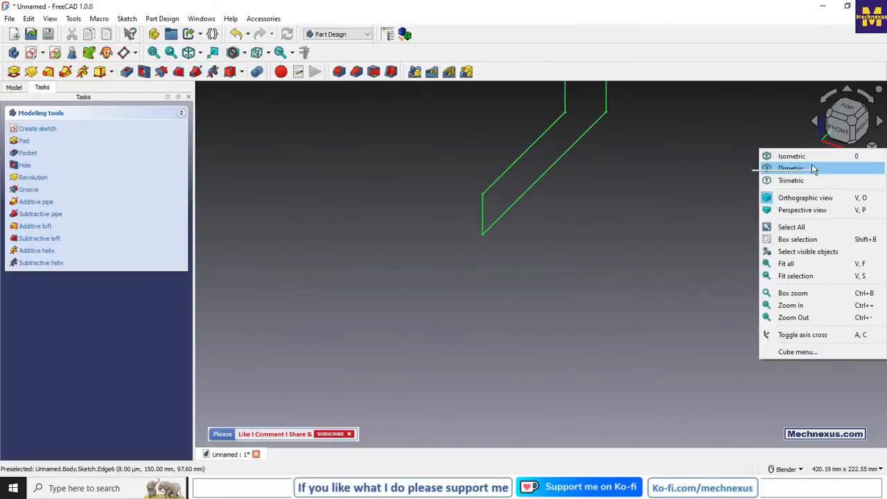
pyautogui.click(794, 157)
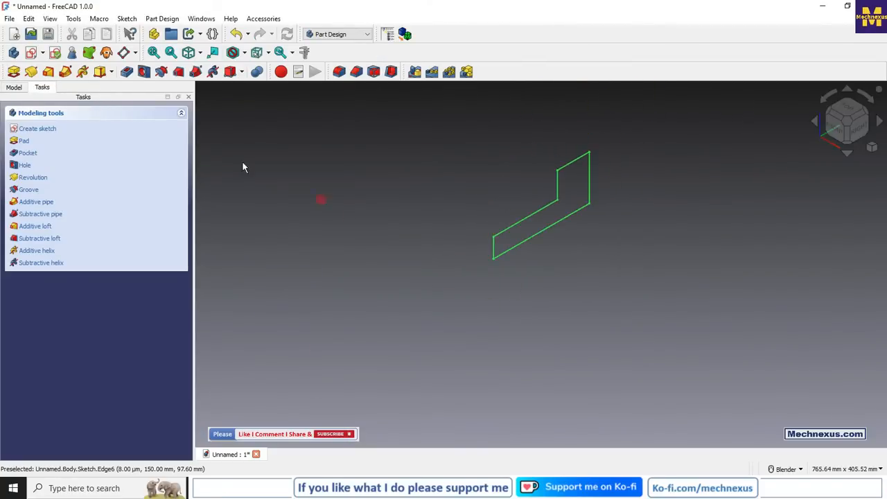
pyautogui.click(15, 89)
pyautogui.click(758, 103)
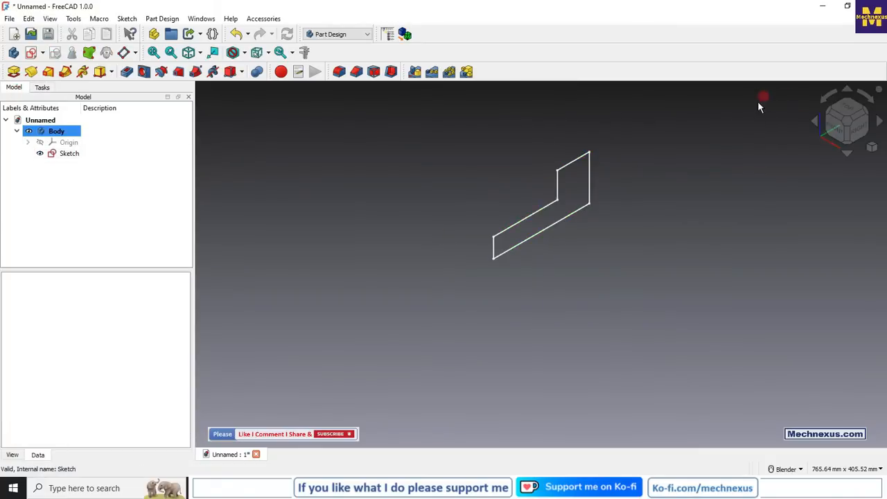
pyautogui.scroll(2, 746, 116)
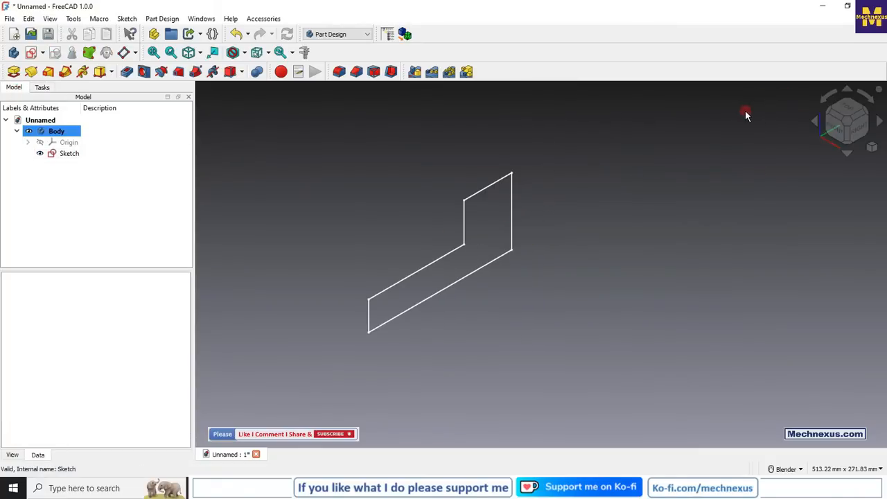
pyautogui.click(70, 153)
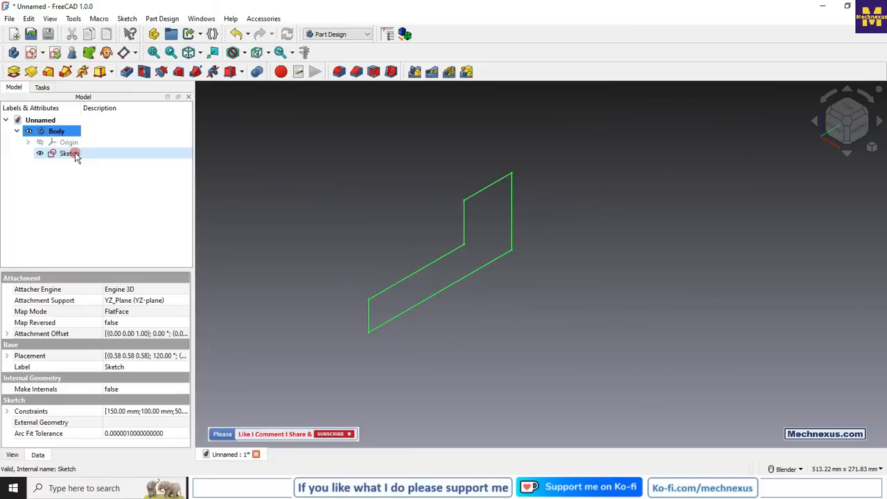
pyautogui.click(31, 72)
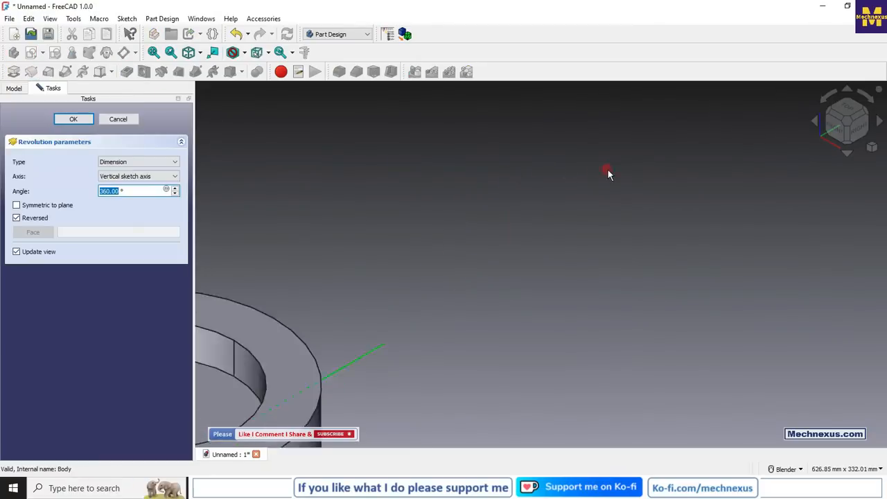
pyautogui.scroll(1, 328, 242)
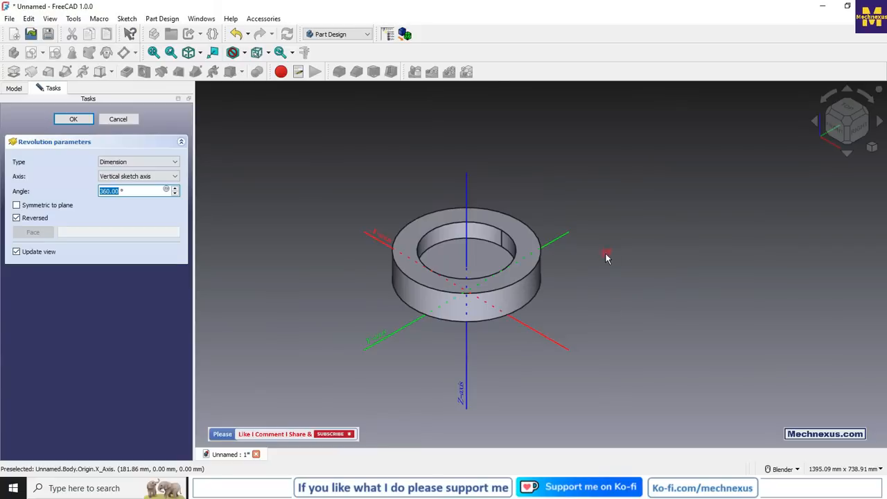
pyautogui.click(415, 488)
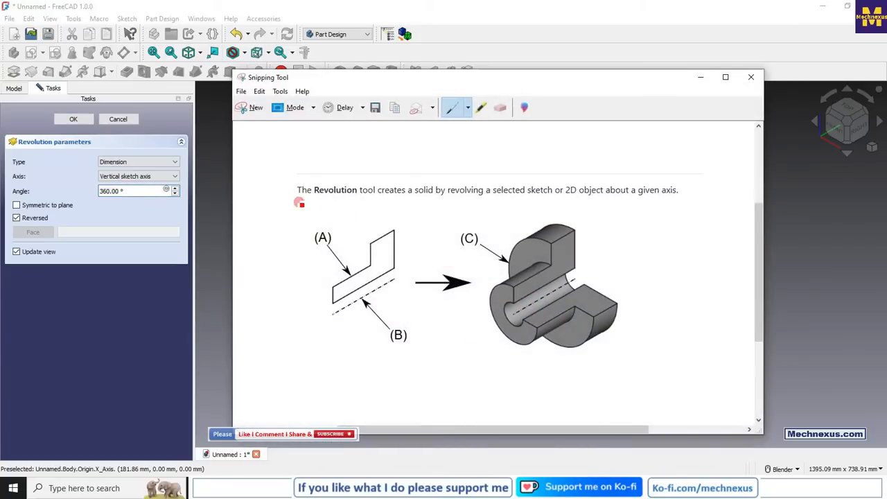
pyautogui.click(701, 78)
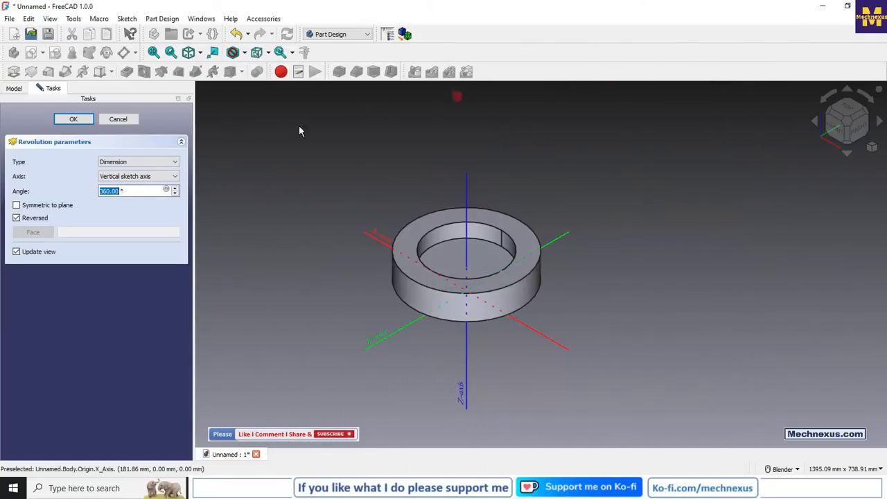
# Try to define the revolution axis by selecting a reference in the 3D view.
pyautogui.click(130, 180)
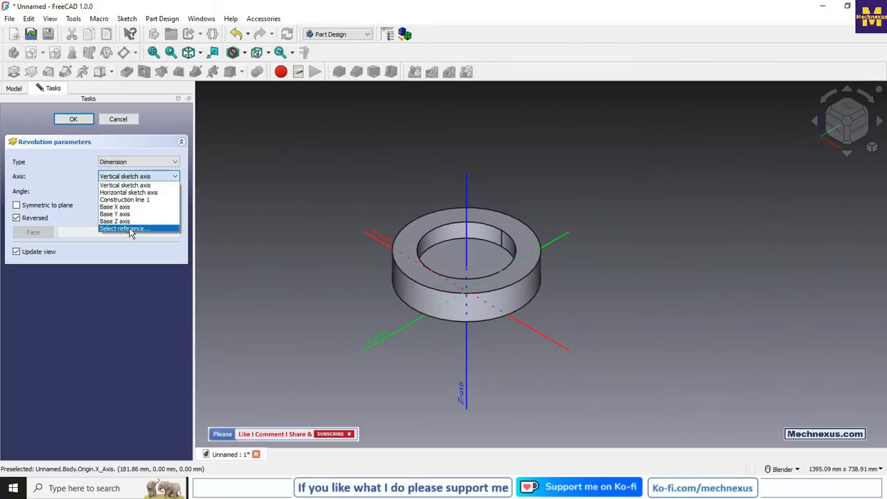
pyautogui.click(130, 228)
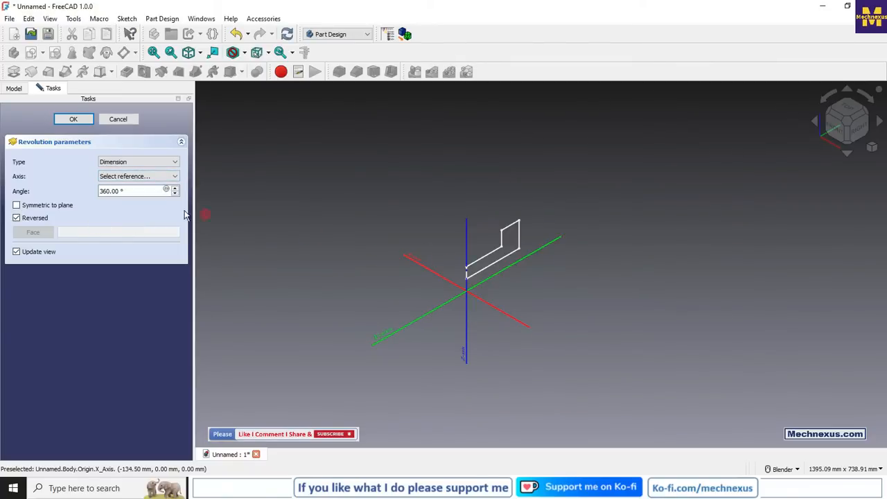
pyautogui.scroll(3, 506, 267)
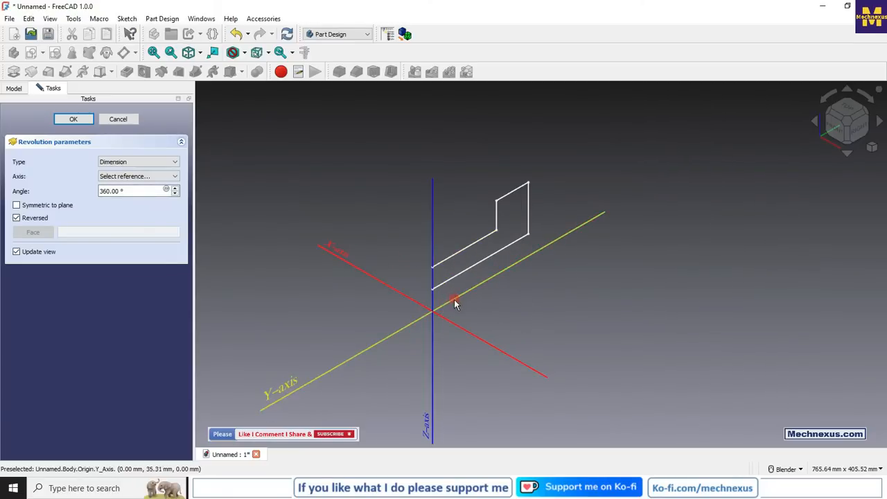
pyautogui.click(511, 269)
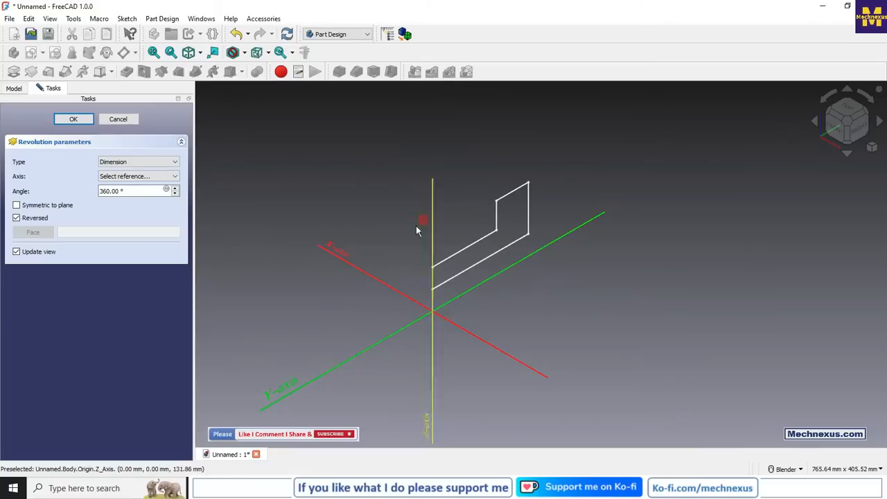
pyautogui.scroll(-2, 429, 186)
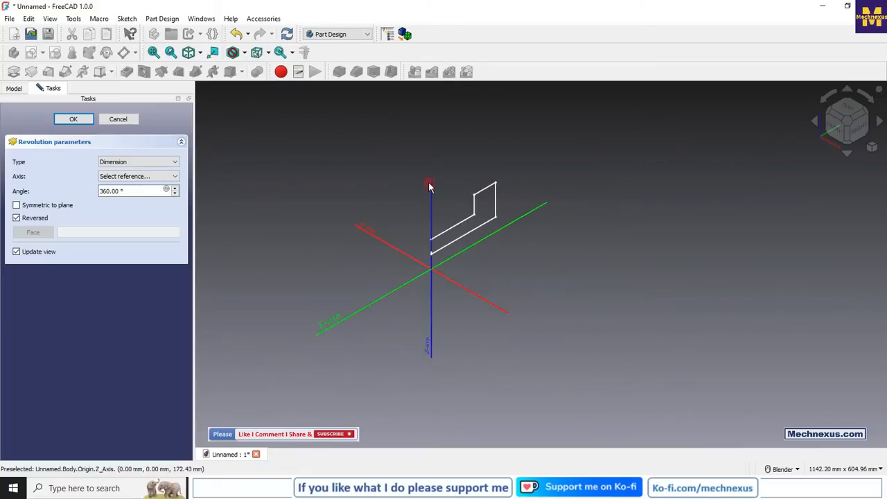
# Set the revolution axis to Base Y axis and finish the 360° revolution.
pyautogui.click(141, 179)
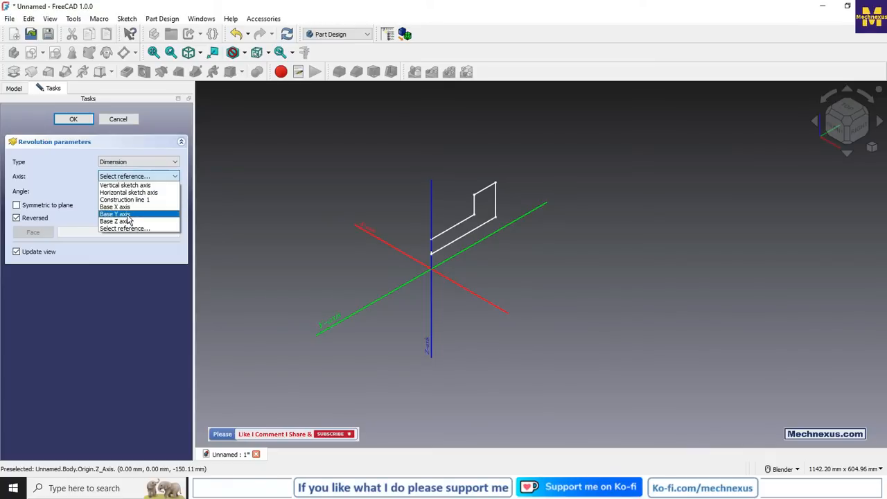
pyautogui.click(128, 217)
pyautogui.scroll(2, 436, 223)
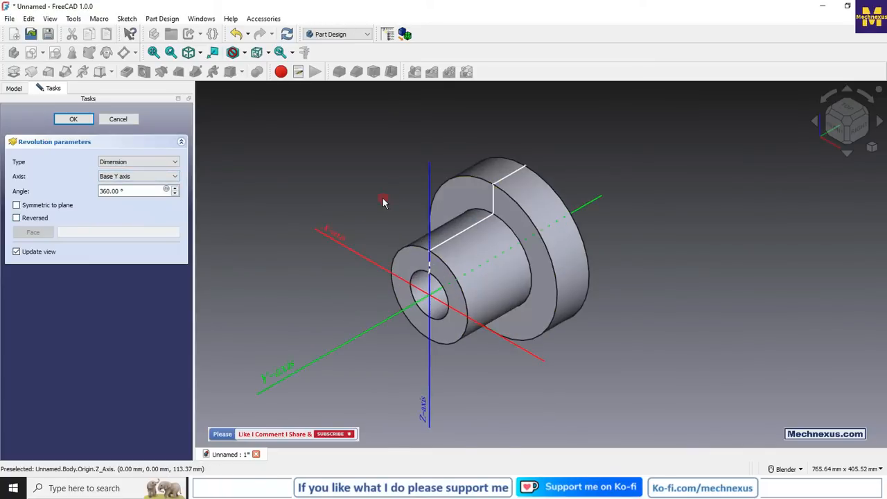
pyautogui.scroll(-1, 388, 208)
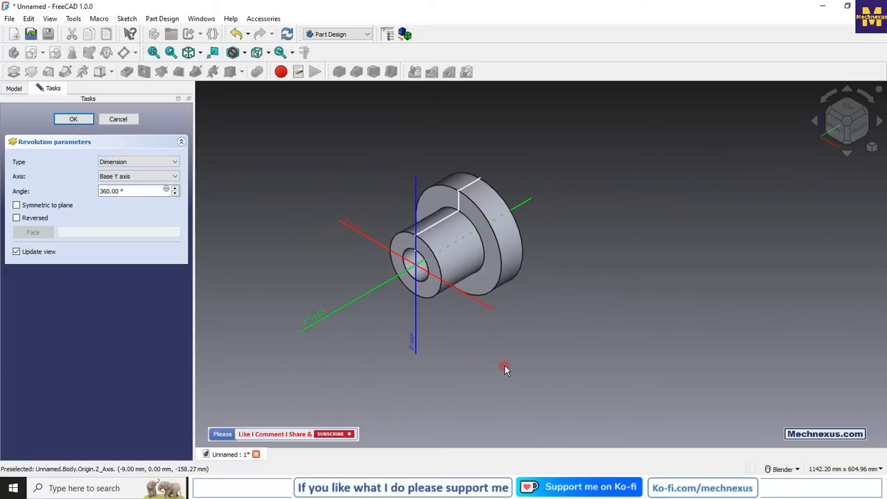
pyautogui.click(66, 119)
pyautogui.scroll(2, 437, 184)
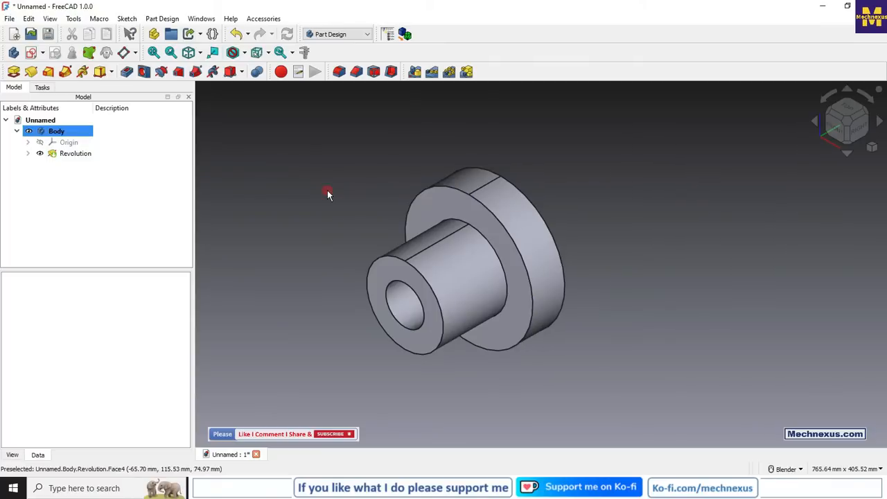
# Edit the revolution, reducing its angle in increments to 230°, set it to 180° and confirm.
pyautogui.rightClick(76, 153)
pyautogui.click(136, 8)
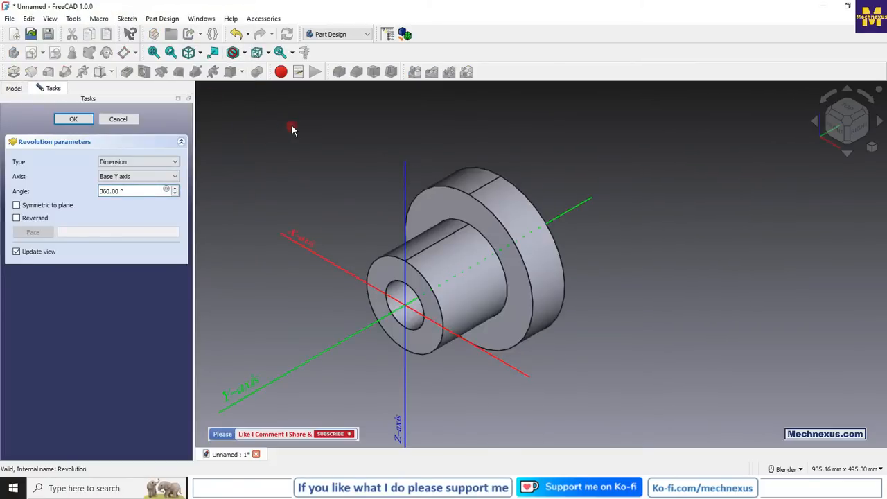
pyautogui.scroll(-2, 292, 130)
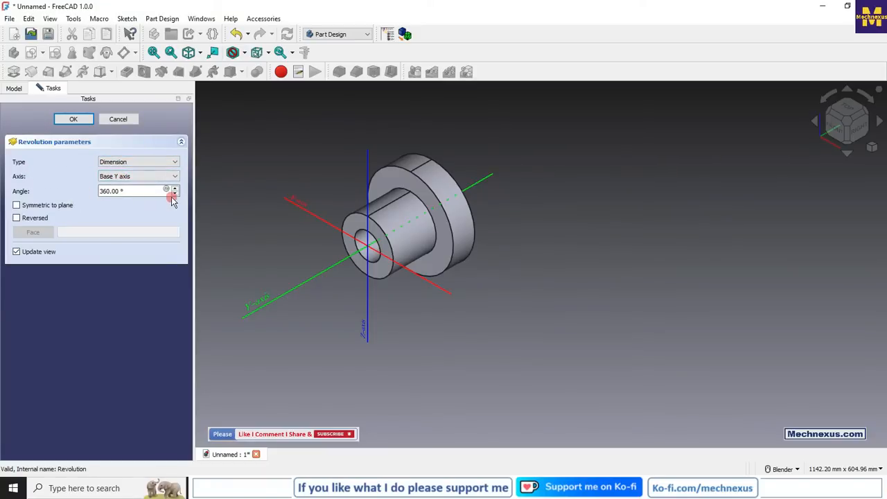
pyautogui.scroll(2, 314, 159)
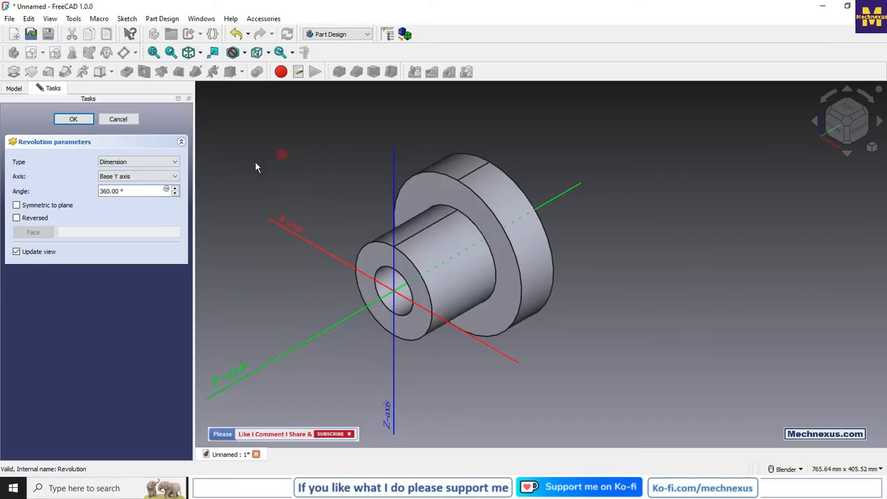
pyautogui.click(175, 194)
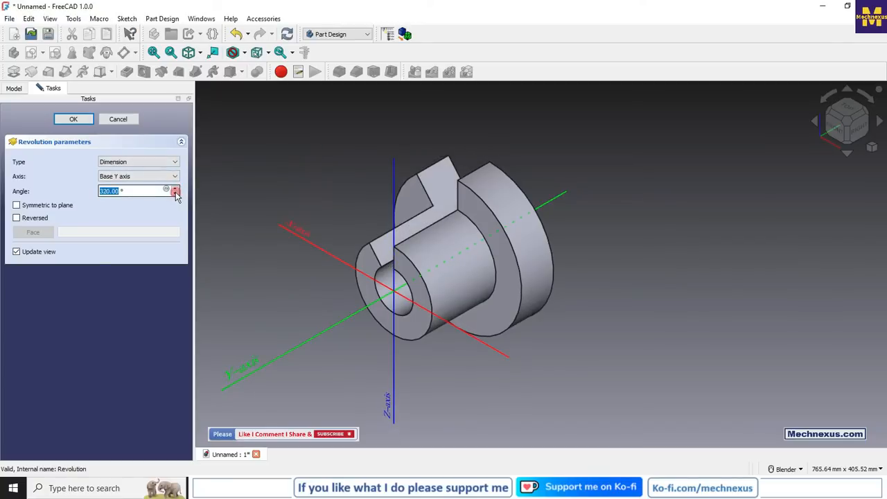
pyautogui.click(175, 194)
pyautogui.click(175, 194)
pyautogui.click(176, 194)
pyautogui.click(176, 194)
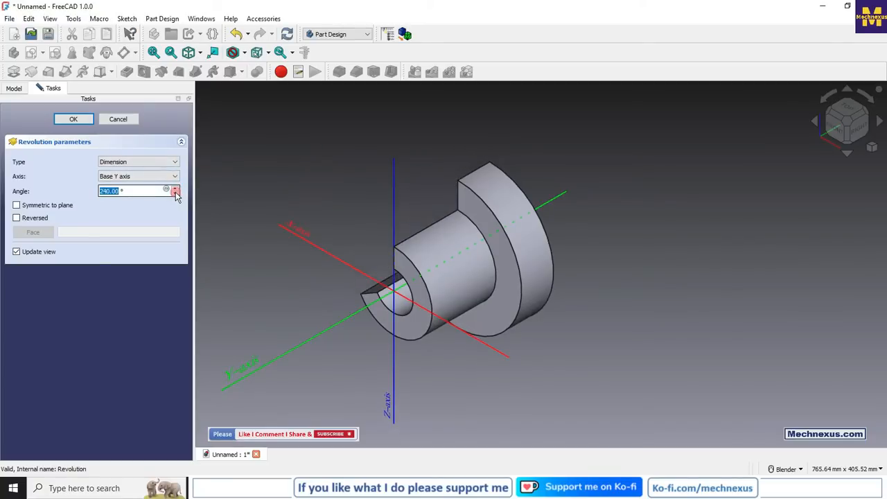
pyautogui.click(176, 194)
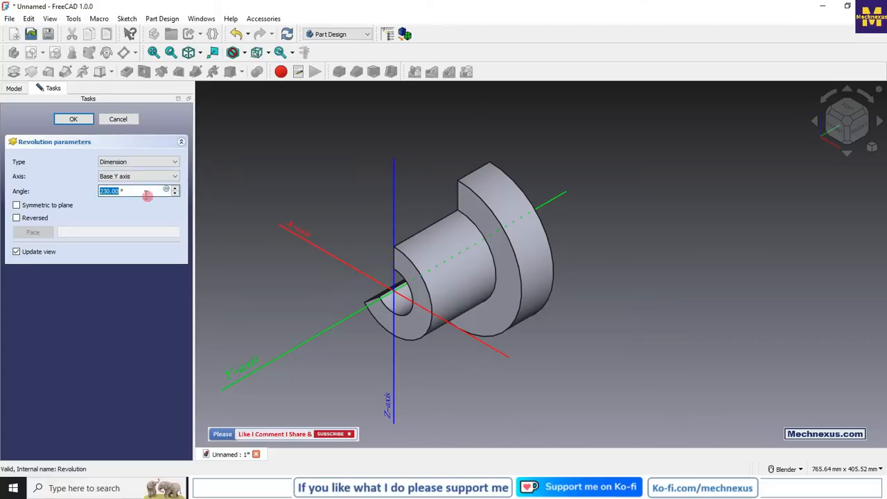
pyautogui.moveTo(144, 190); pyautogui.dragTo(59, 188)
pyautogui.press('Return')
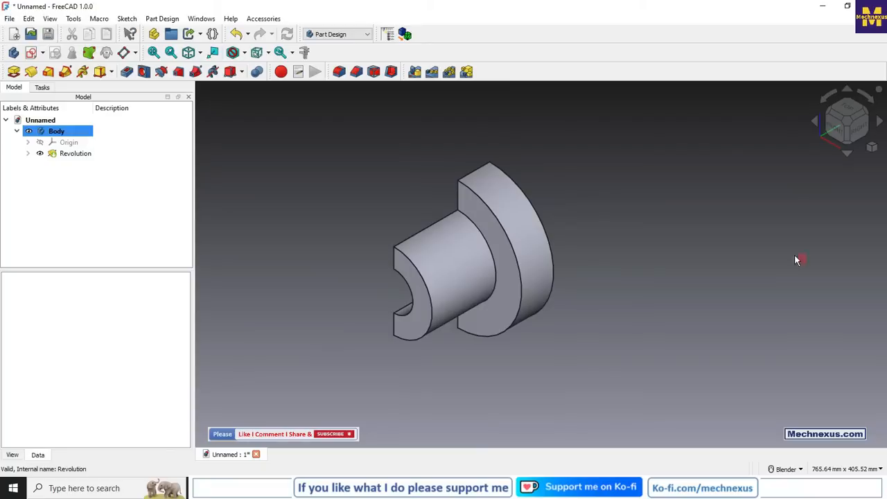
# Edit the revolution from its open side, try an angle of 275° and set it back to 180°.
pyautogui.click(839, 126)
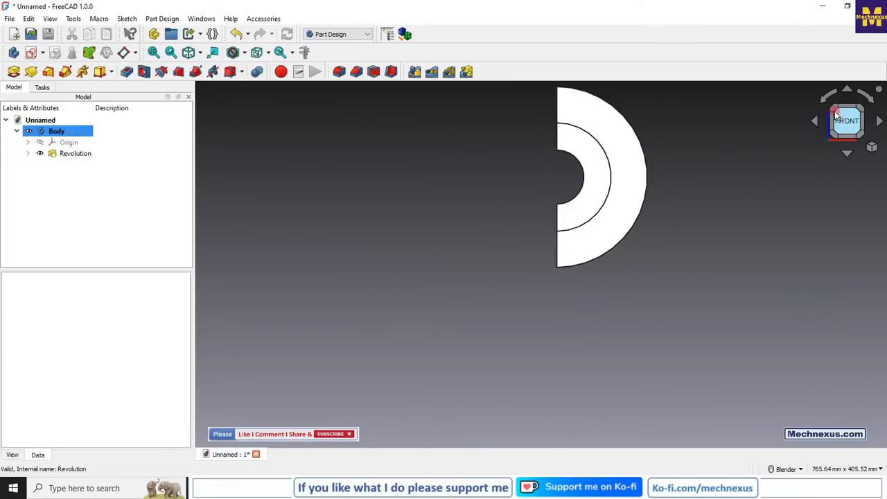
pyautogui.click(835, 108)
pyautogui.scroll(-3, 345, 234)
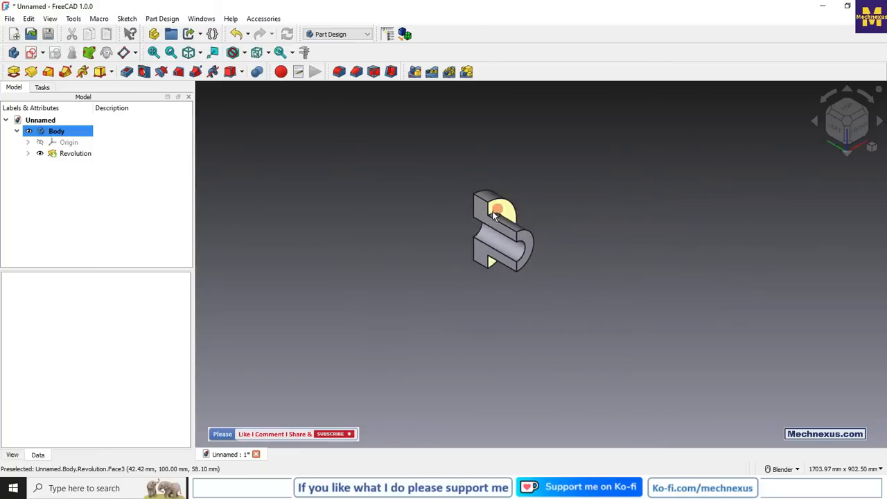
pyautogui.scroll(3, 493, 216)
pyautogui.scroll(1, 558, 297)
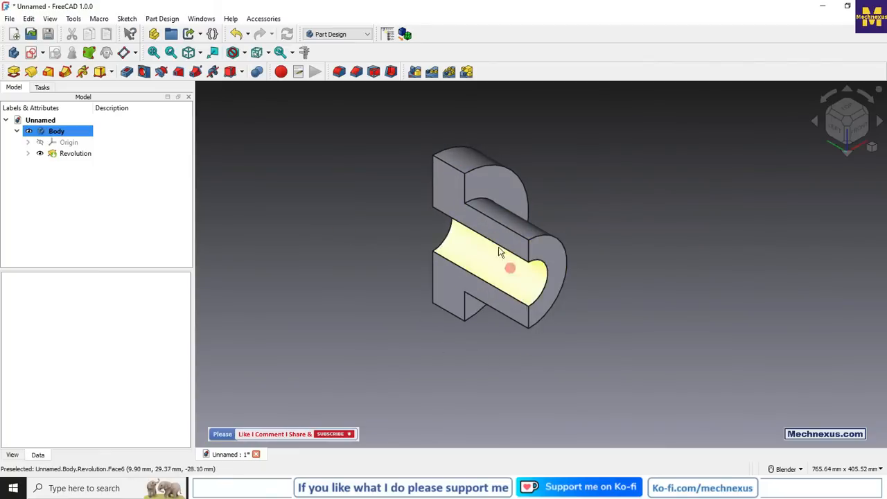
pyautogui.rightClick(77, 155)
pyautogui.click(126, 9)
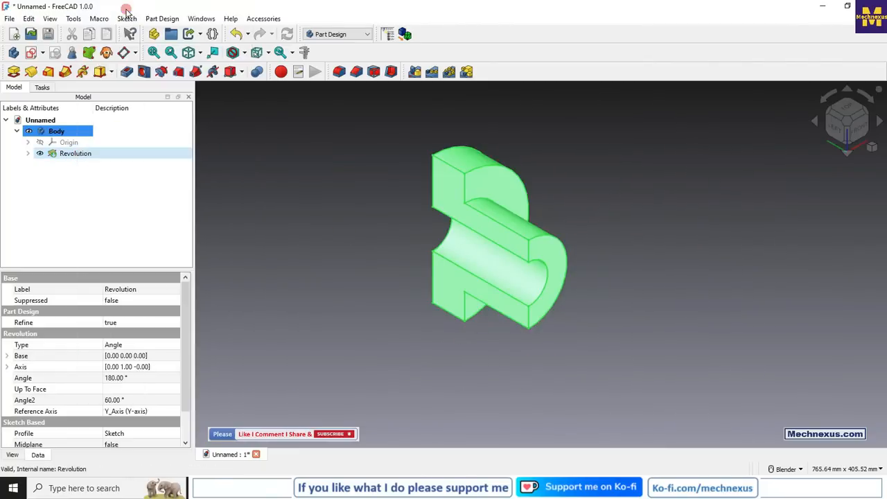
pyautogui.click(149, 193)
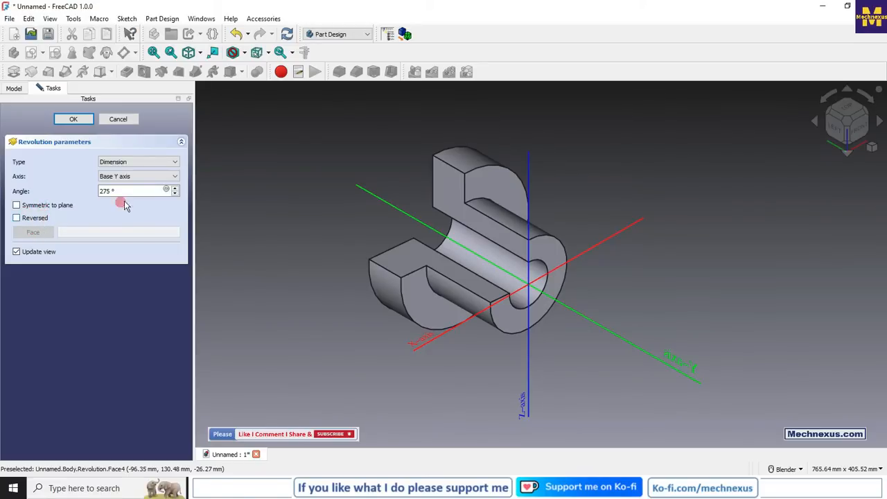
pyautogui.moveTo(132, 192); pyautogui.dragTo(95, 186)
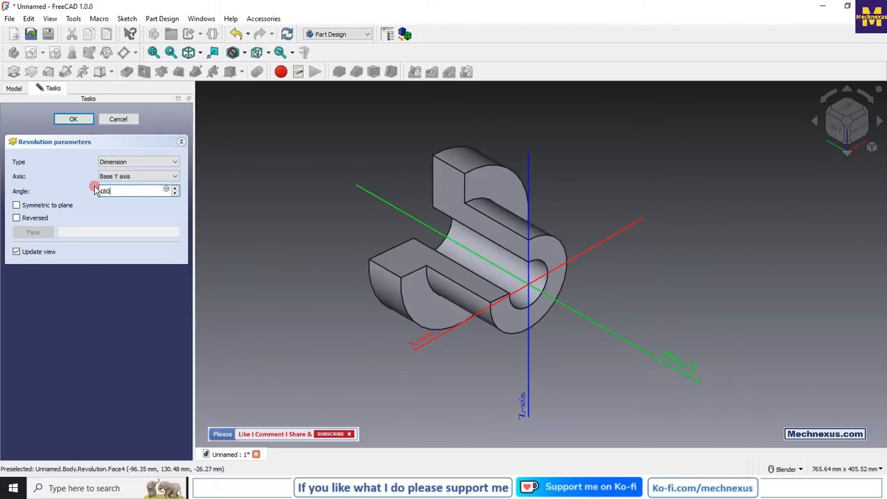
pyautogui.press('Return')
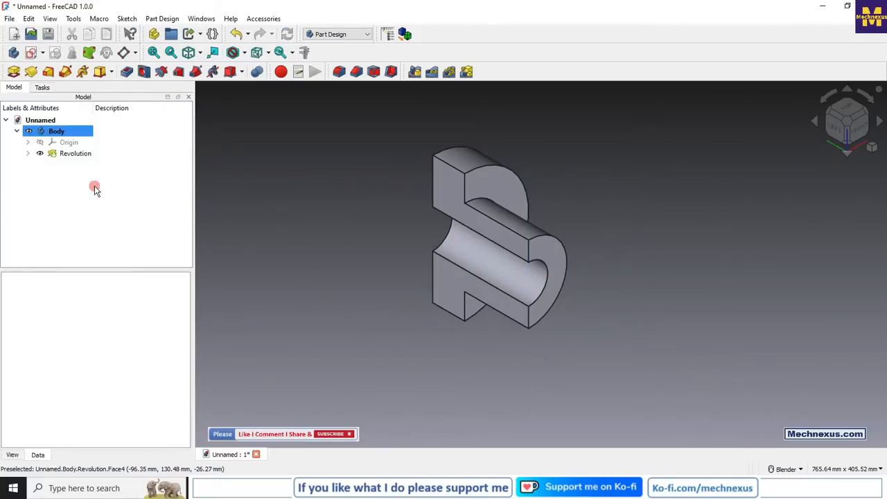
# Reopen the revolution's parameters and make it symmetric to the sketch plane.
pyautogui.rightClick(61, 153)
pyautogui.click(104, 7)
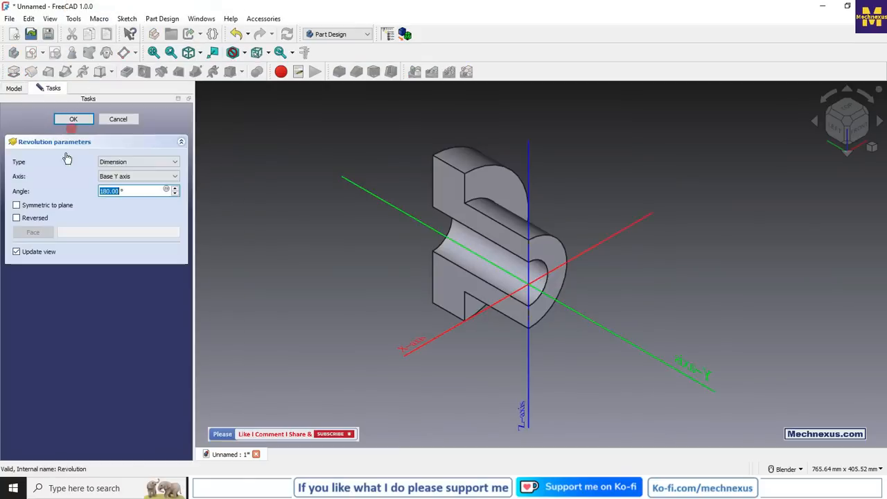
pyautogui.click(15, 206)
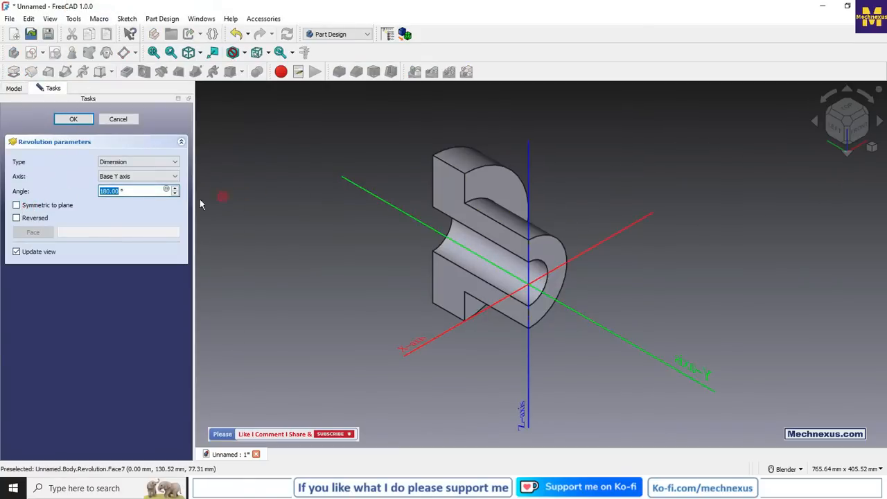
pyautogui.click(18, 206)
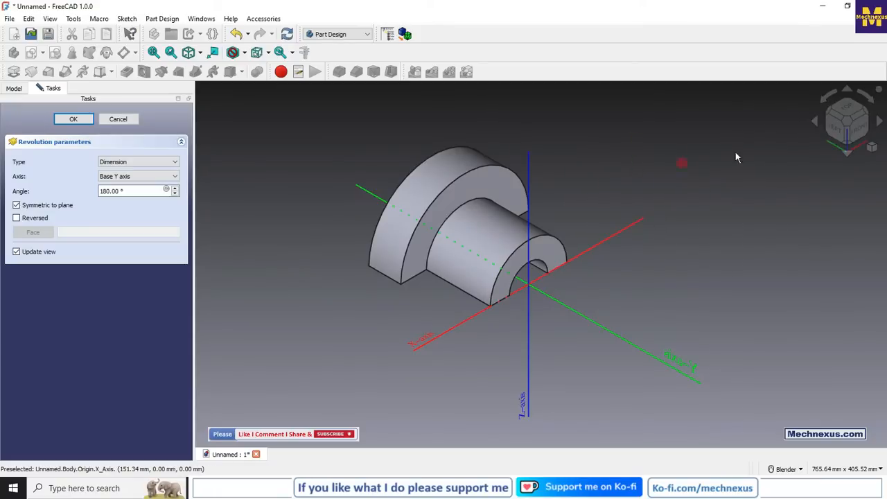
# Turn off the revolution's symmetry to the plane and toggle the Reversed option on and off, leaving it off.
pyautogui.click(836, 123)
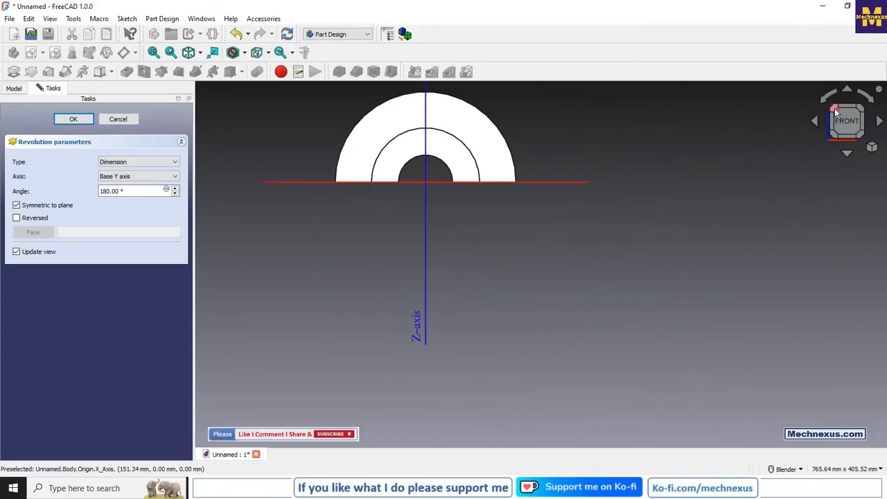
pyautogui.click(835, 110)
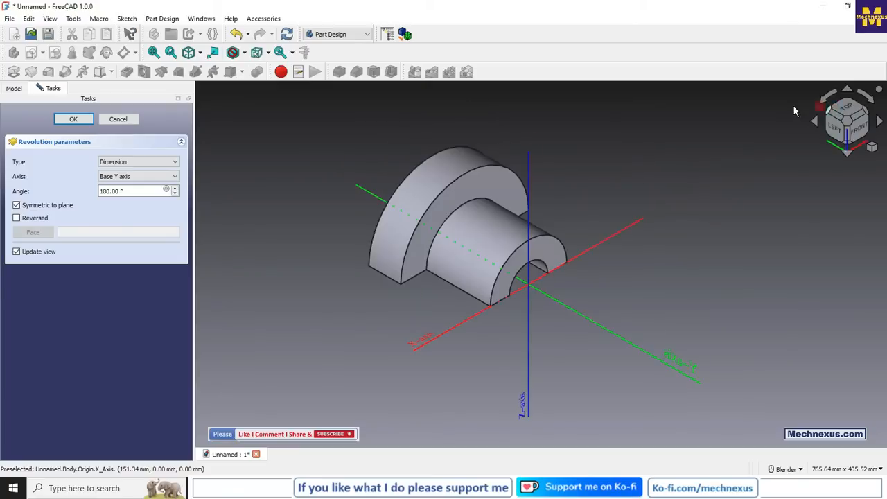
pyautogui.click(17, 218)
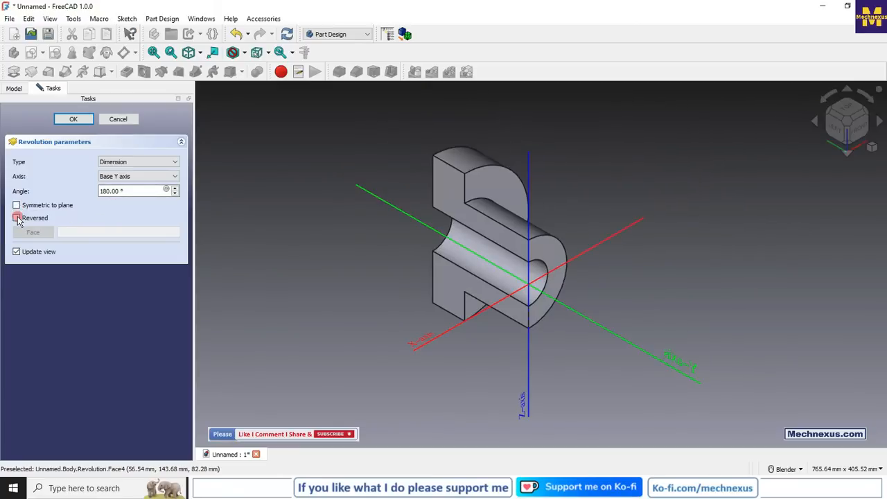
pyautogui.click(17, 217)
pyautogui.click(17, 218)
pyautogui.click(16, 217)
pyautogui.click(16, 218)
pyautogui.click(18, 217)
pyautogui.click(18, 218)
# Change the revolution type to Two dimensions, set the 2nd angle to 30° and confirm.
pyautogui.click(128, 162)
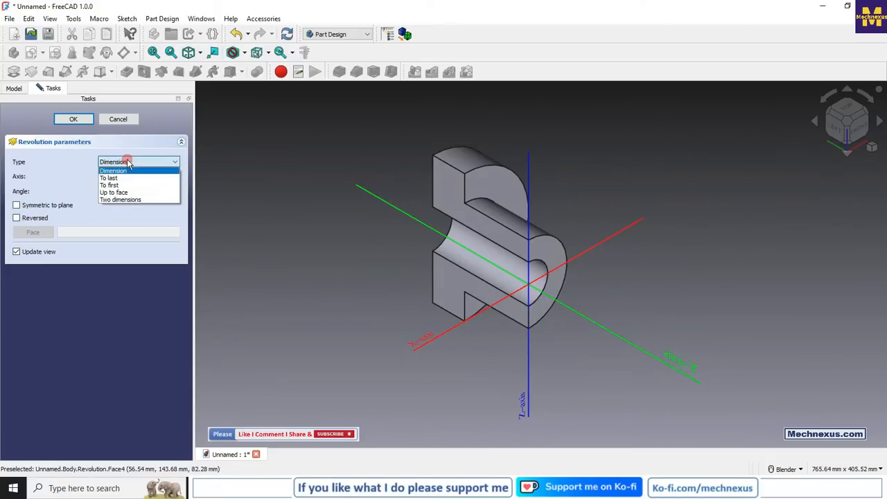
pyautogui.click(128, 200)
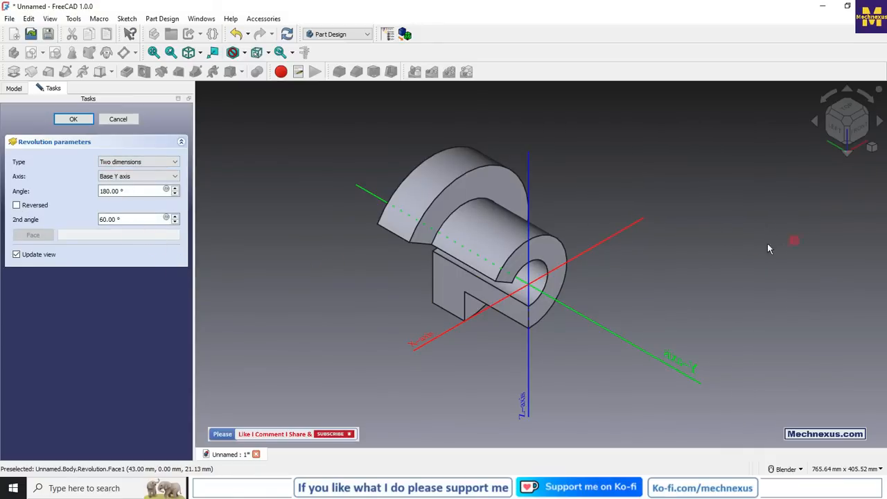
pyautogui.click(859, 129)
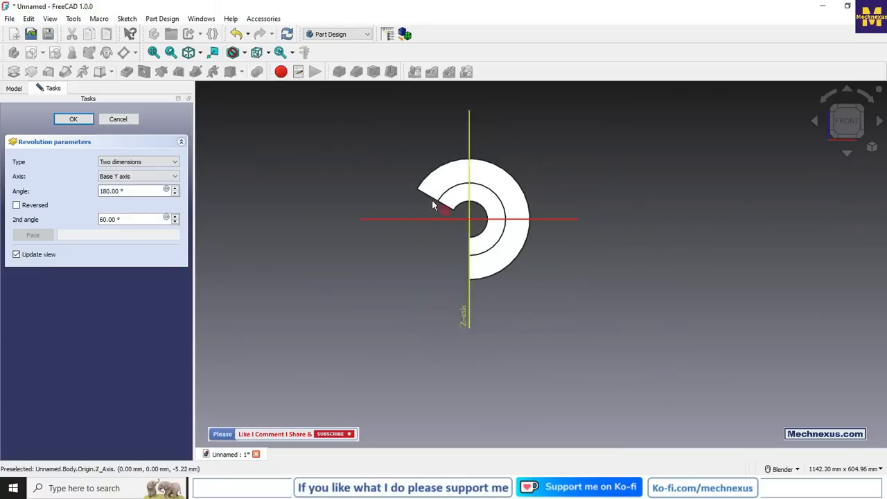
pyautogui.moveTo(451, 283); pyautogui.dragTo(454, 182, button='middle')
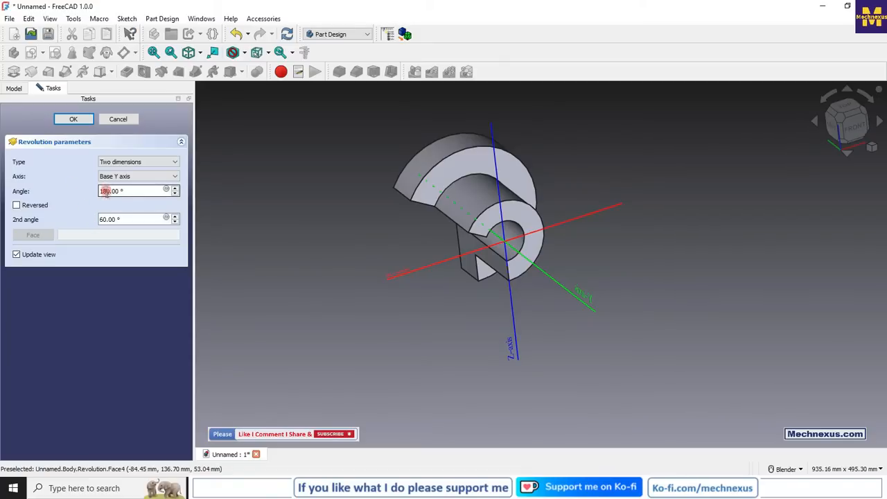
pyautogui.click(105, 190)
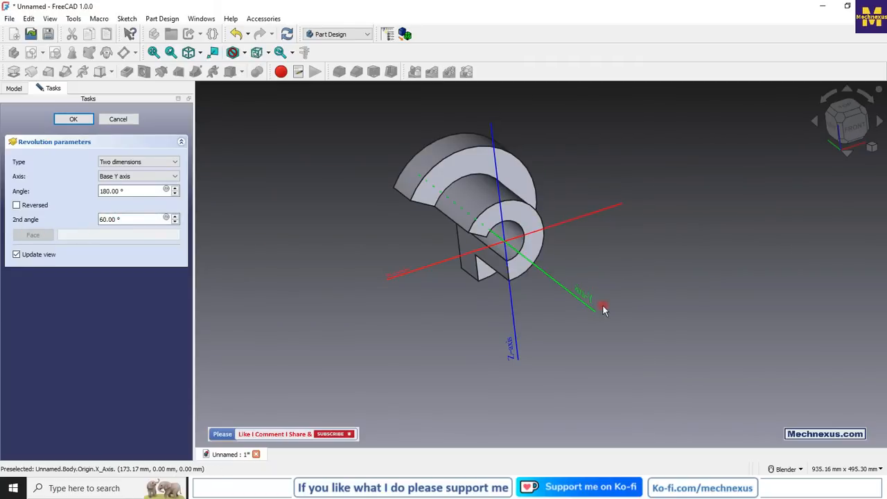
pyautogui.click(855, 132)
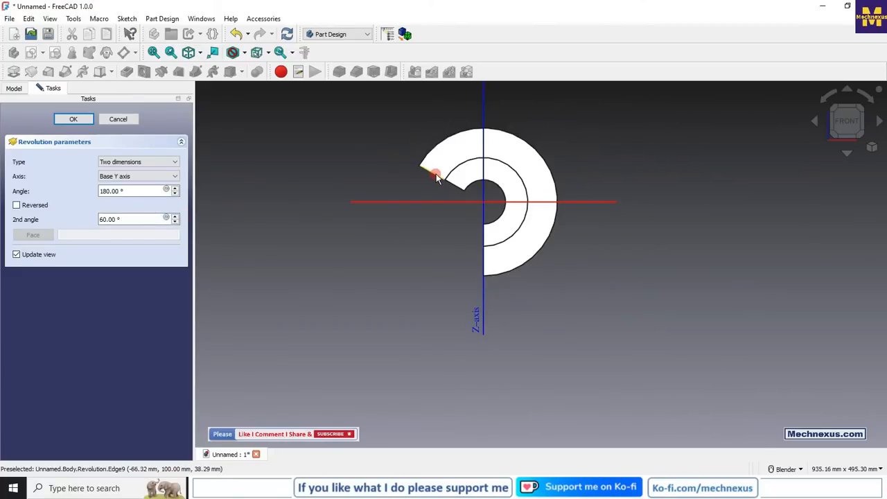
pyautogui.doubleClick(122, 219)
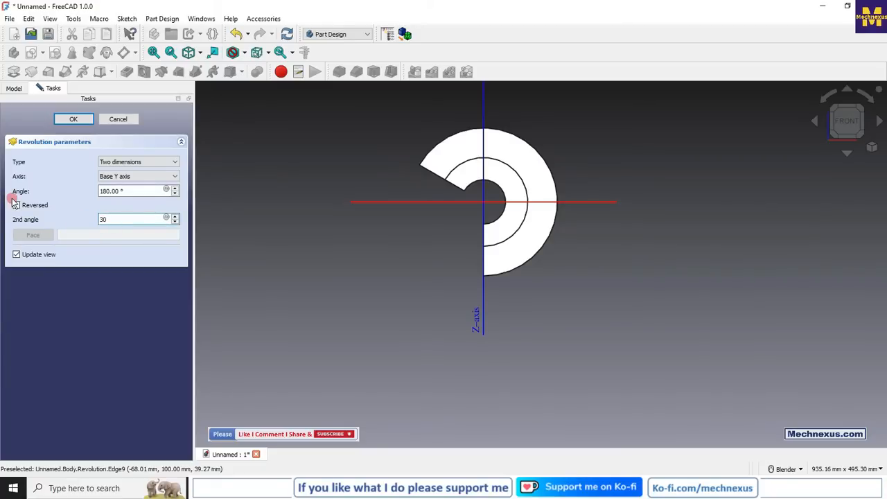
pyautogui.press('Return')
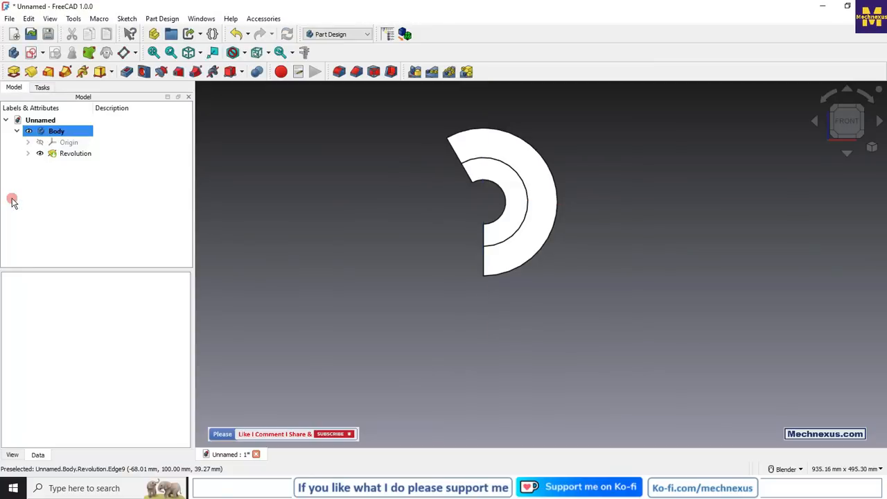
# Show the body's origin, edit the revolution to set its first angle to 140° and confirm.
pyautogui.click(66, 142)
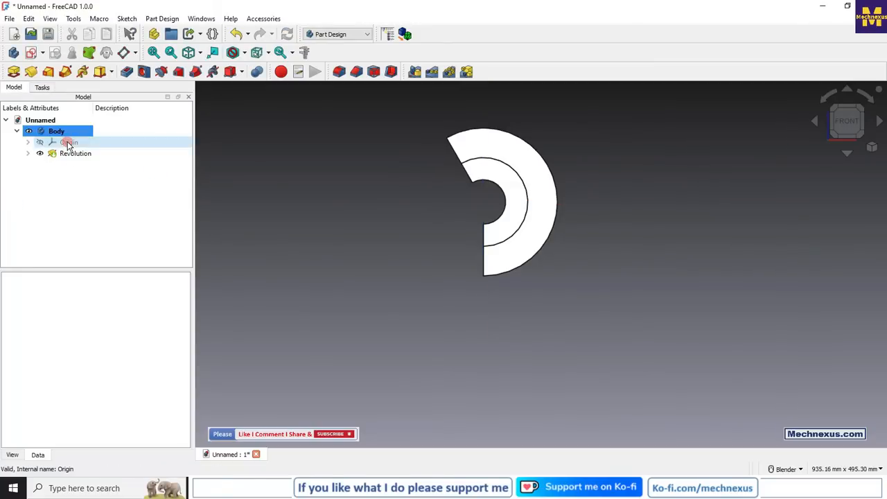
pyautogui.press('space')
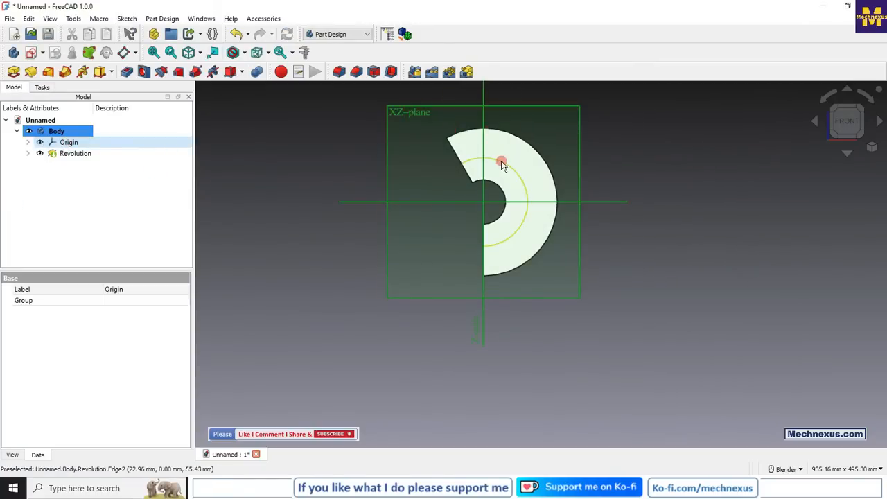
pyautogui.rightClick(69, 154)
pyautogui.click(97, 8)
pyautogui.click(125, 219)
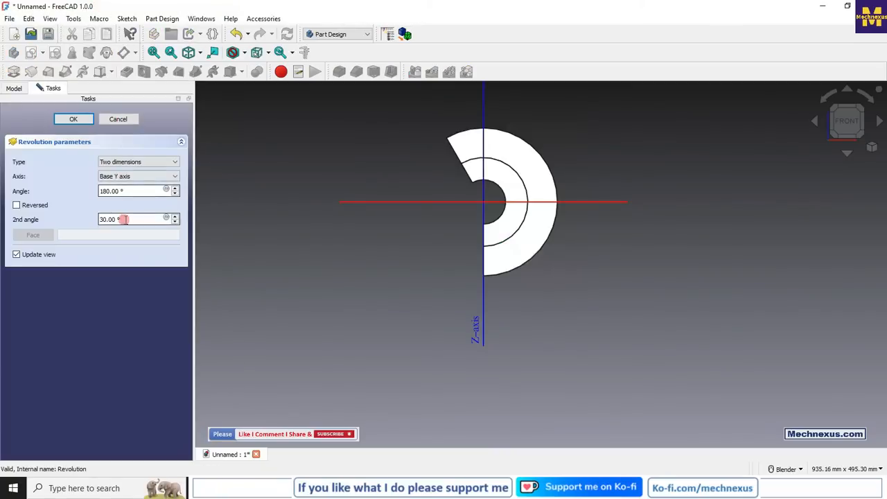
pyautogui.click(131, 192)
pyautogui.moveTo(133, 190); pyautogui.dragTo(61, 187)
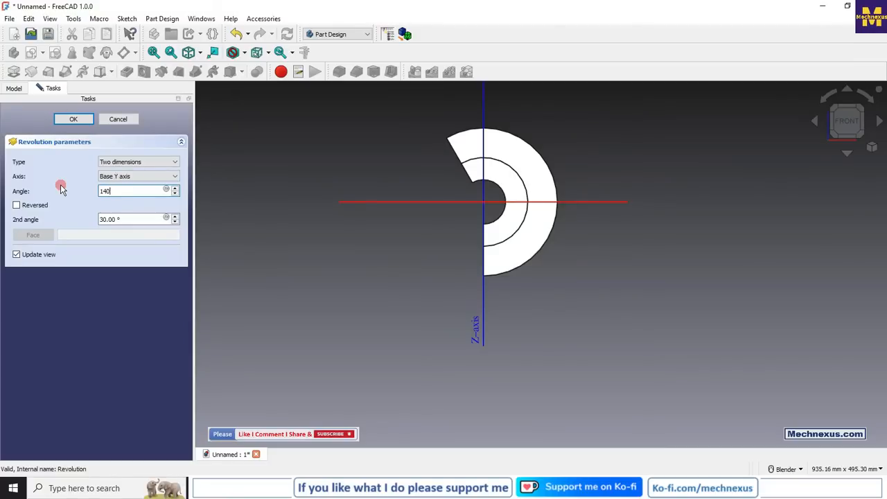
pyautogui.write('140')
pyautogui.press('Return')
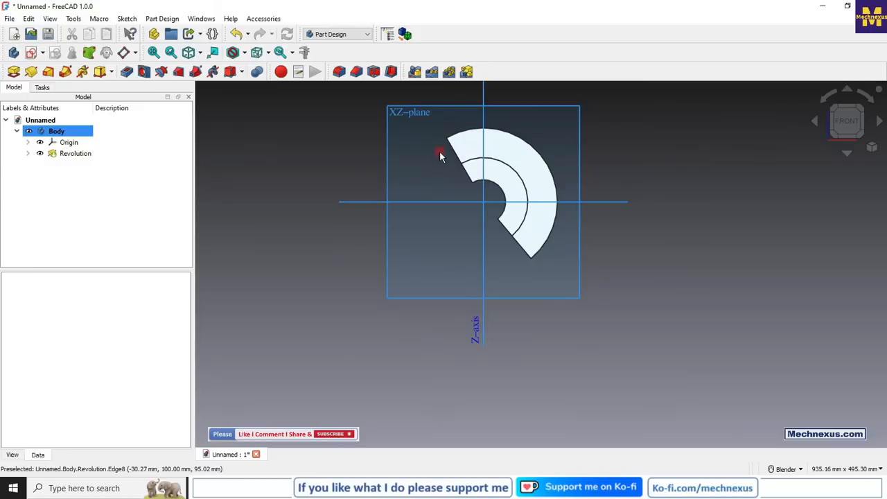
# Reopen the revolution's parameters, examine both angular extents around the axis and cancel the edit.
pyautogui.rightClick(87, 159)
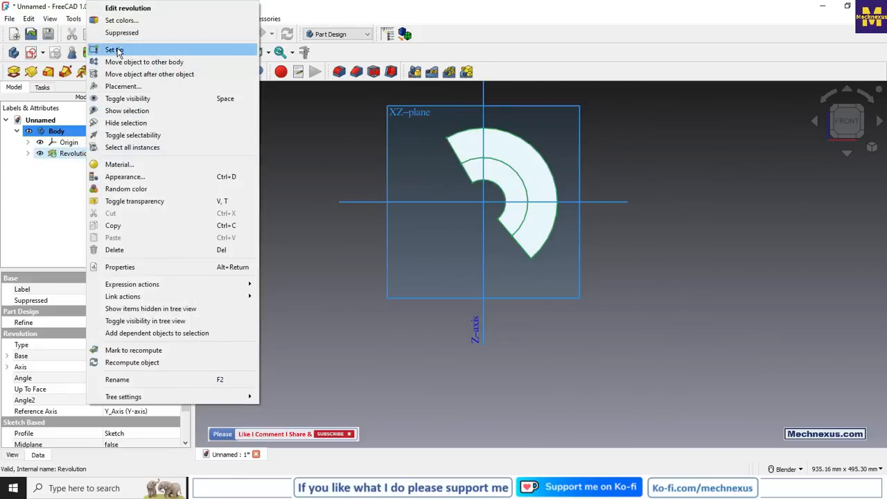
pyautogui.click(118, 9)
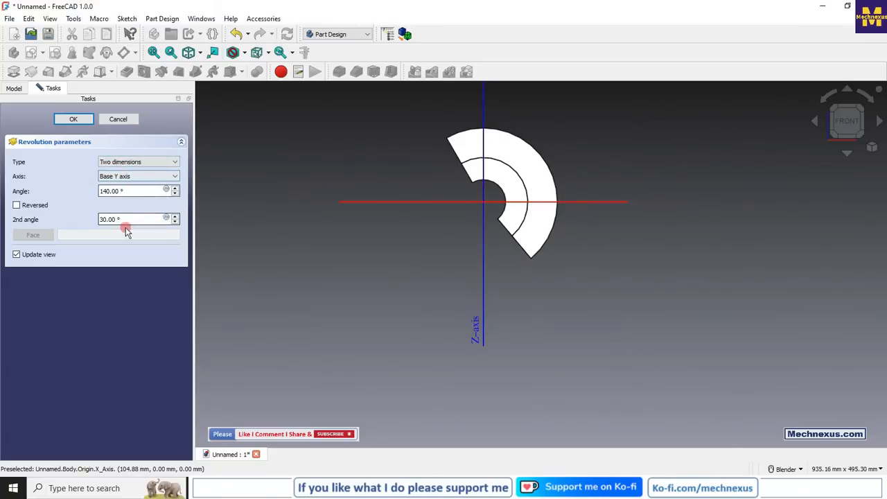
pyautogui.moveTo(420, 226)
pyautogui.mouseDown(button='middle')
pyautogui.moveTo(430, 214)
pyautogui.moveTo(422, 227)
pyautogui.mouseUp(button='middle')
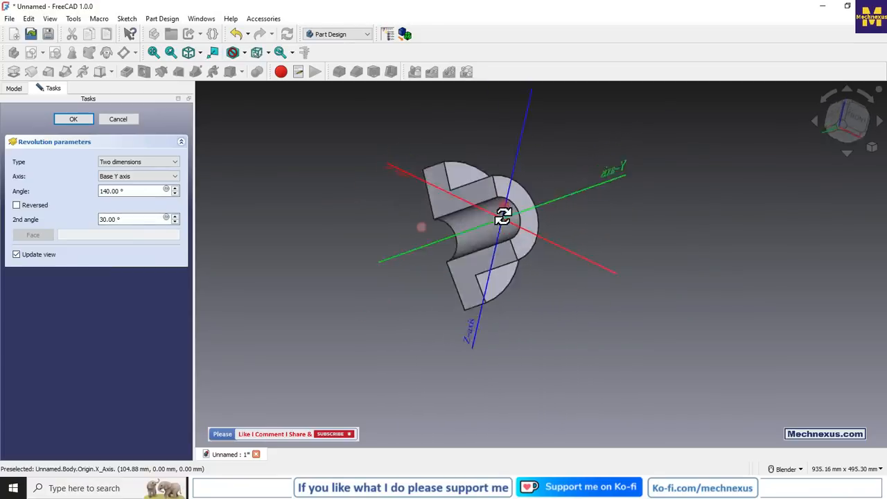
pyautogui.moveTo(503, 216); pyautogui.dragTo(460, 237, button='middle')
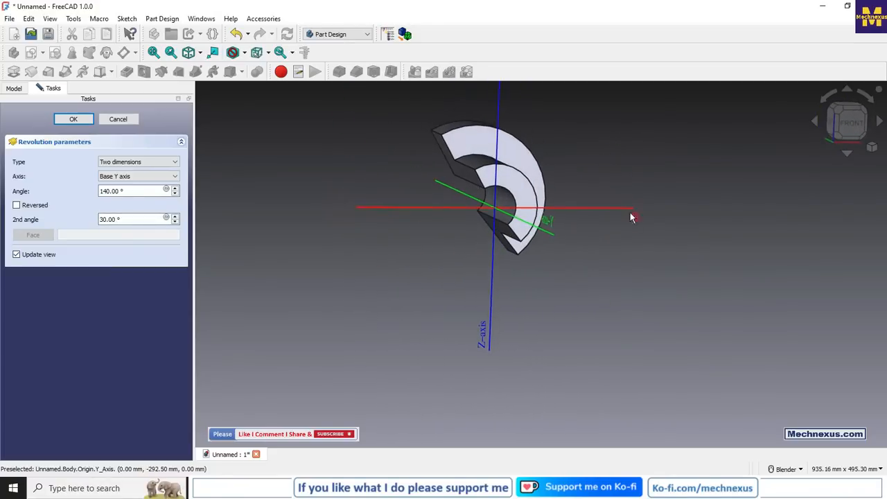
pyautogui.click(128, 120)
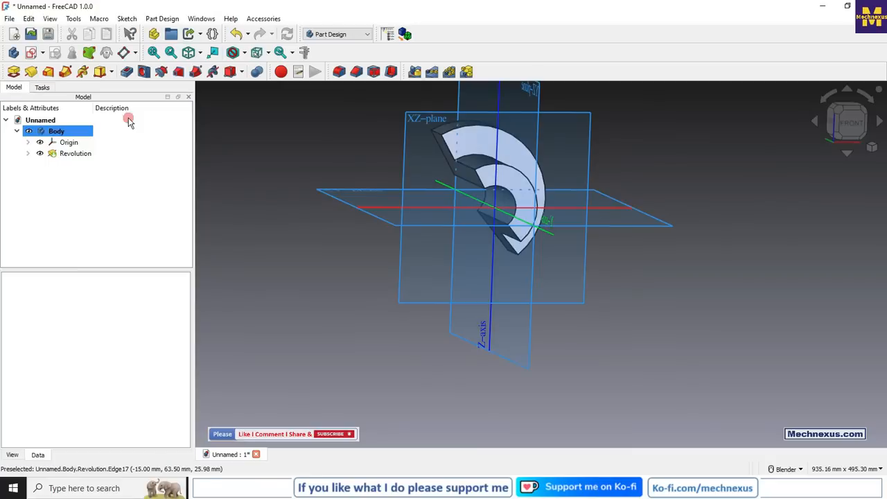
# Edit the revolution, change its type back to Dimension with an angle of 360° and confirm.
pyautogui.rightClick(84, 158)
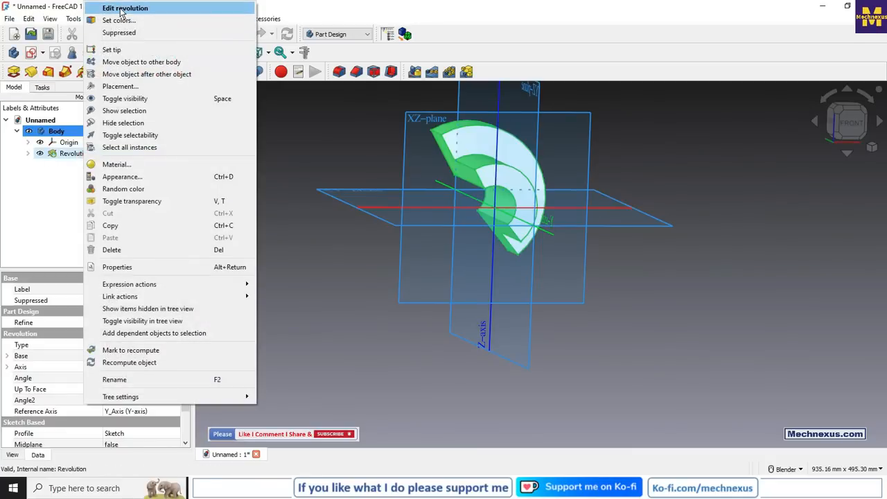
pyautogui.click(122, 8)
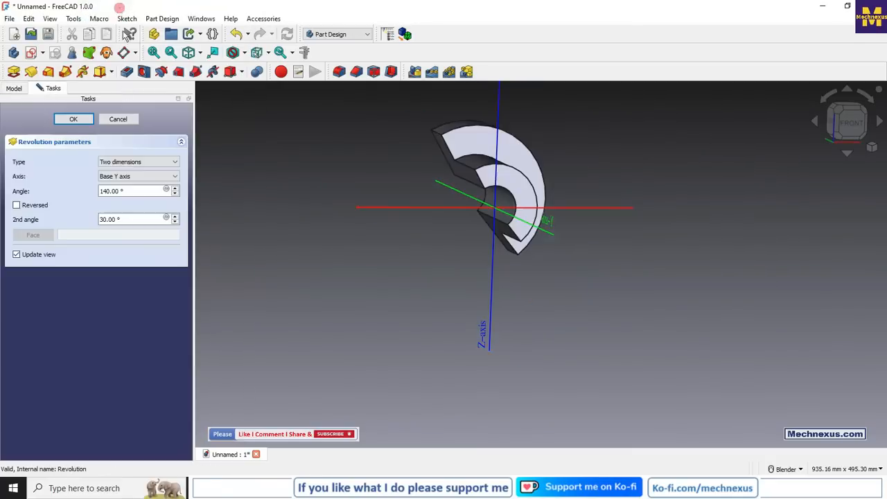
pyautogui.click(130, 166)
pyautogui.click(128, 173)
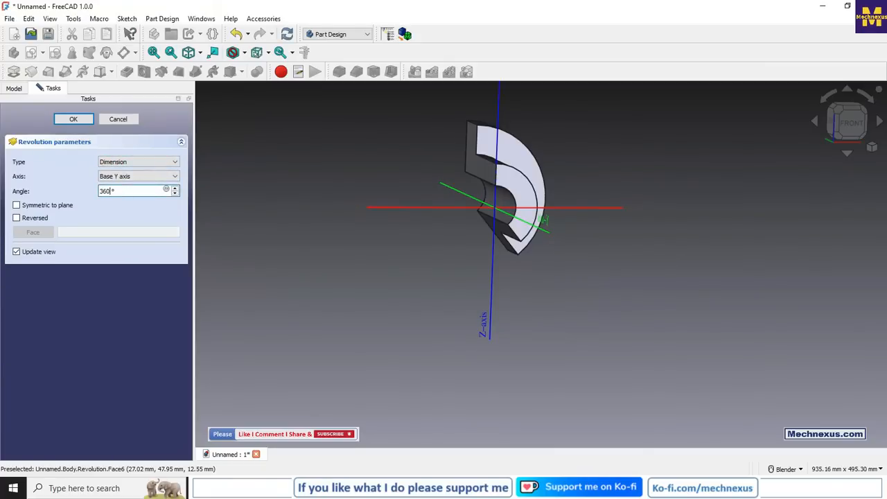
pyautogui.press('Return')
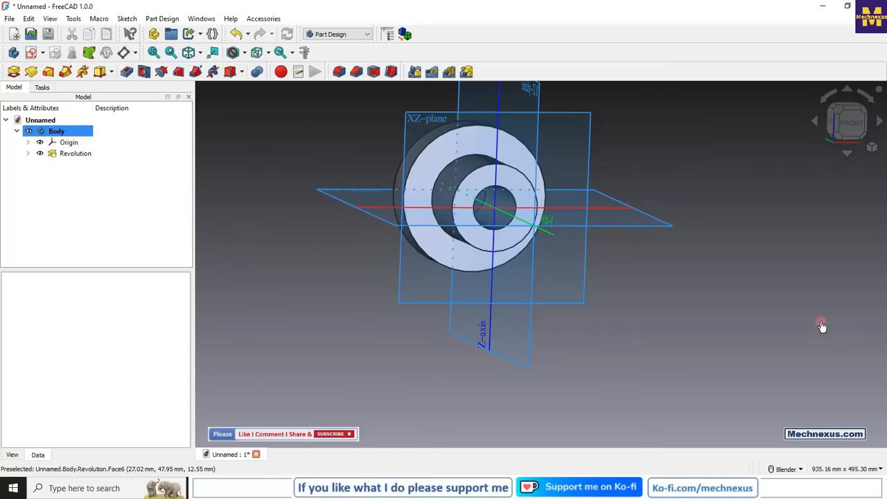
# Hide the body's origin and inspect the fully revolved part.
pyautogui.click(69, 142)
pyautogui.press('space')
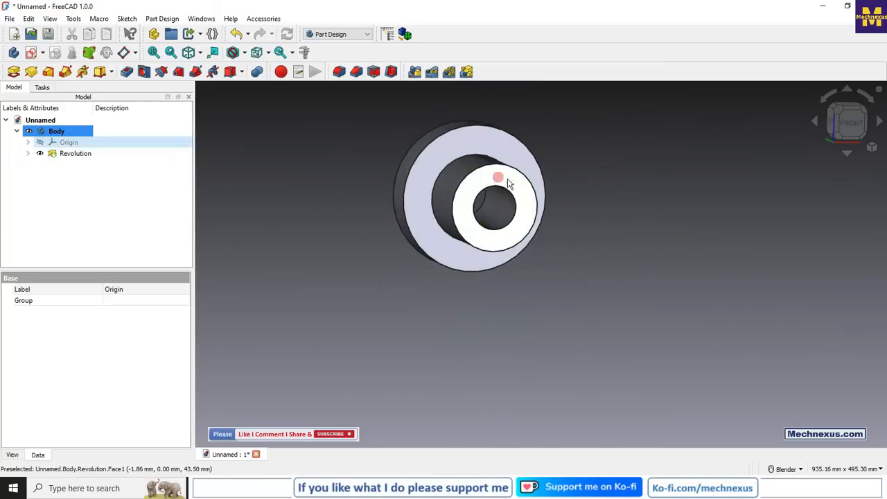
pyautogui.press('1')
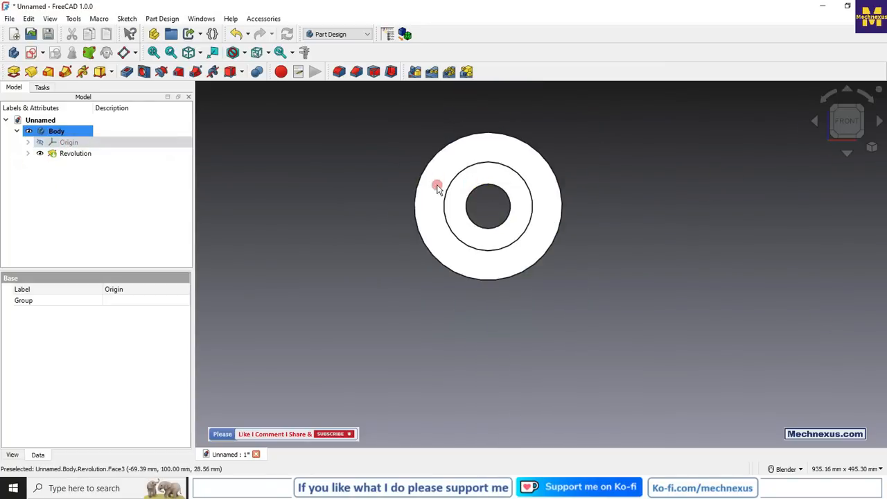
pyautogui.press('0')
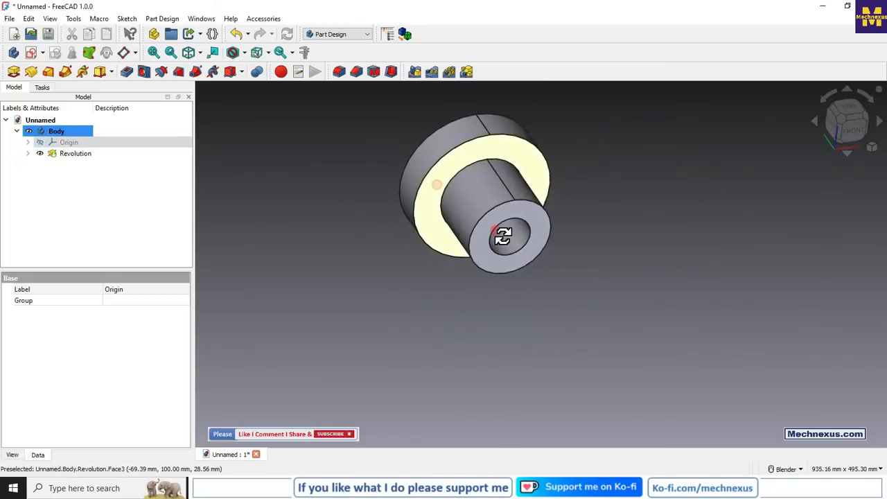
pyautogui.click(58, 170)
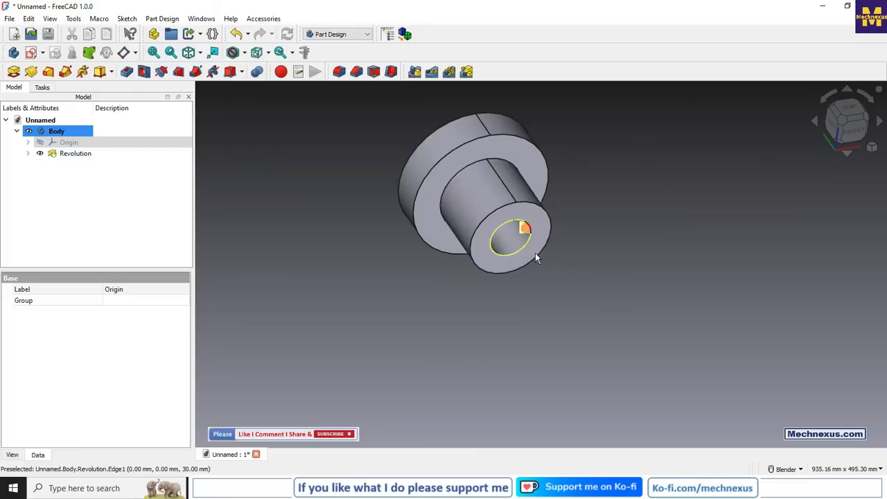
pyautogui.click(437, 307)
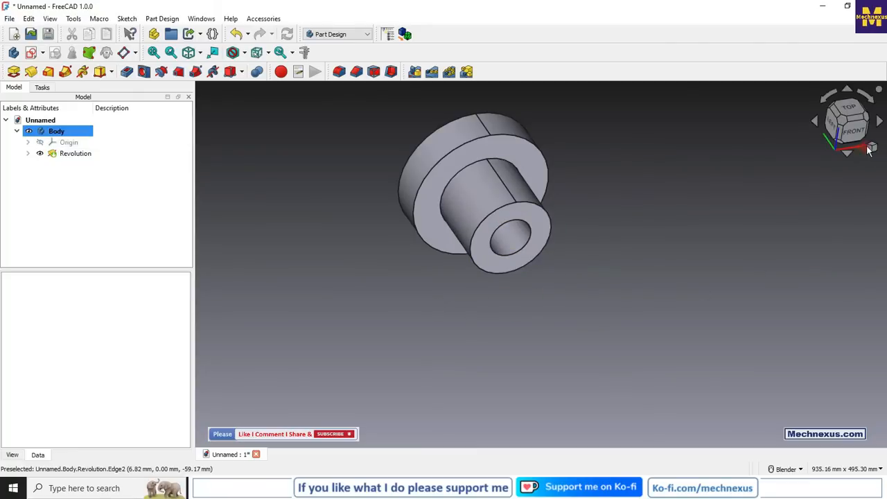
# Reopen the revolution's parameters, review its type options against the full part, cancel the edit and inspect the finished solid.
pyautogui.click(61, 154)
pyautogui.rightClick(61, 154)
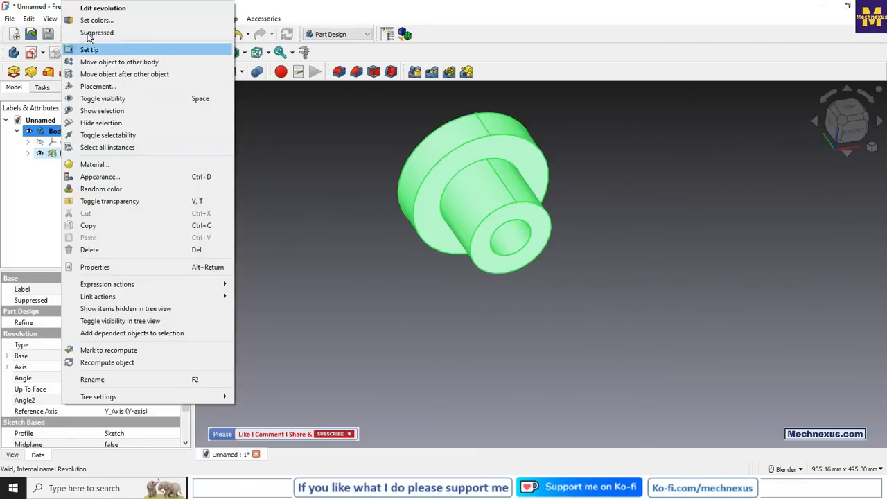
pyautogui.click(111, 10)
pyautogui.click(127, 162)
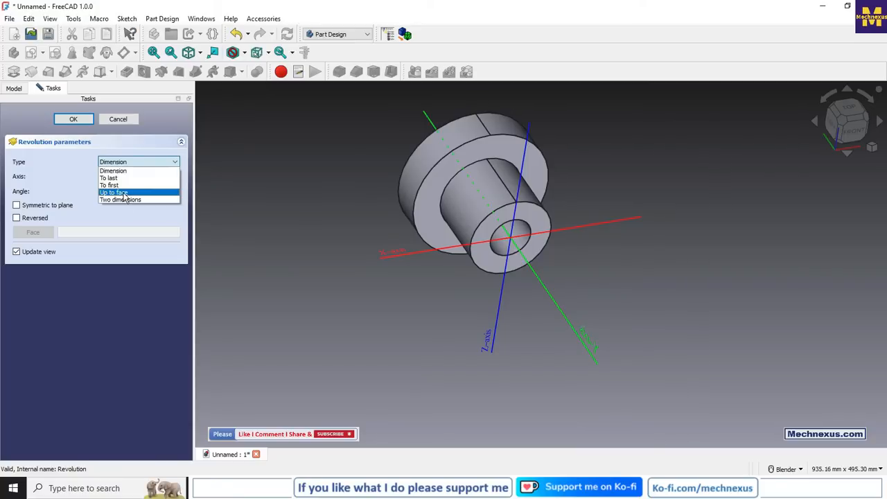
pyautogui.click(856, 137)
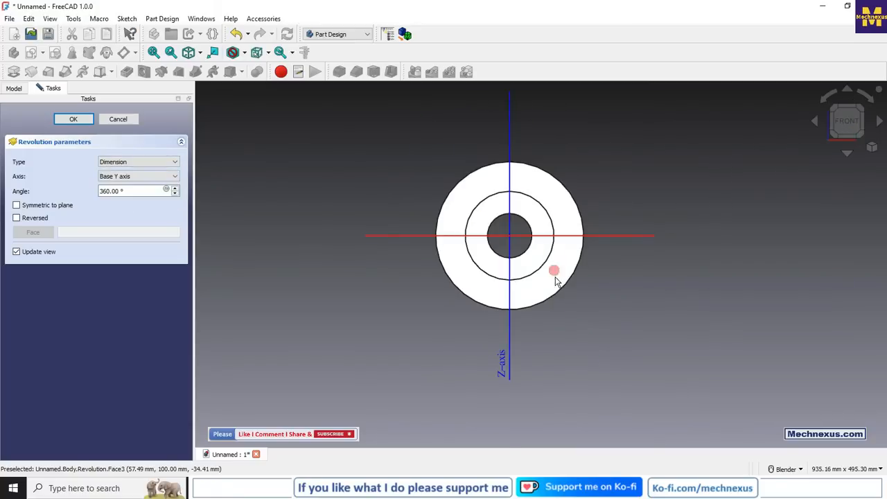
pyautogui.moveTo(554, 277); pyautogui.dragTo(550, 296, button='middle')
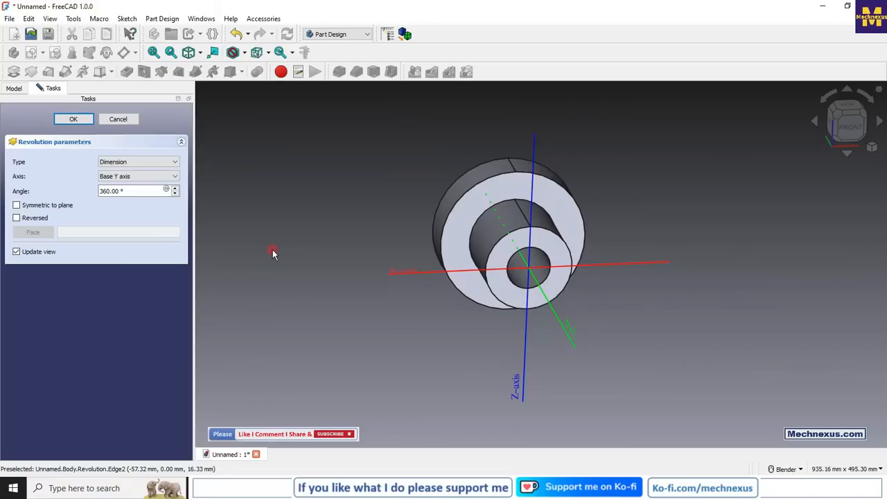
pyautogui.click(155, 164)
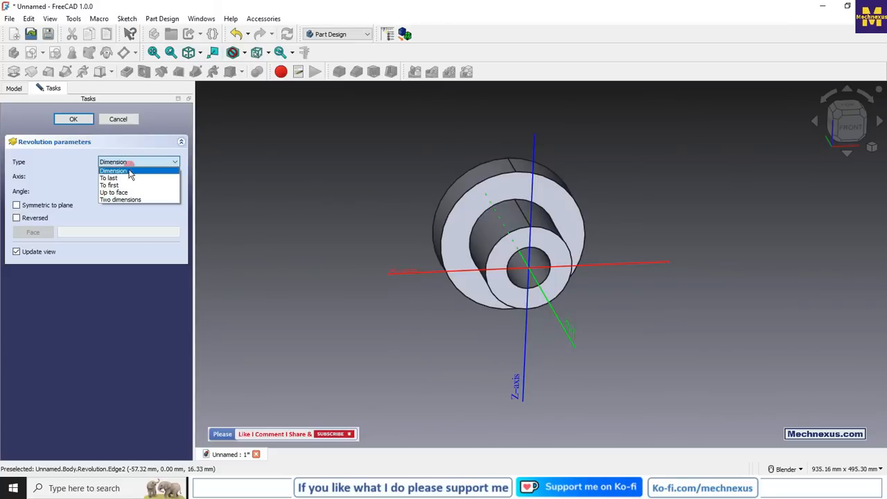
pyautogui.click(296, 209)
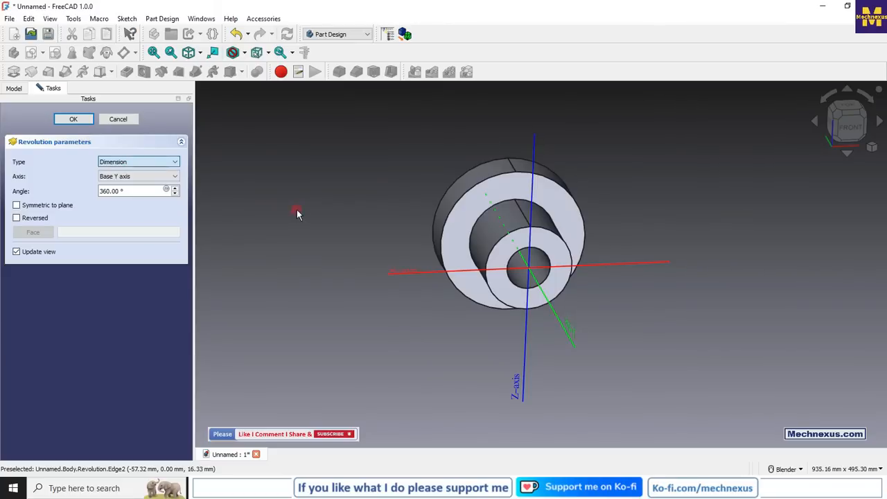
pyautogui.click(132, 120)
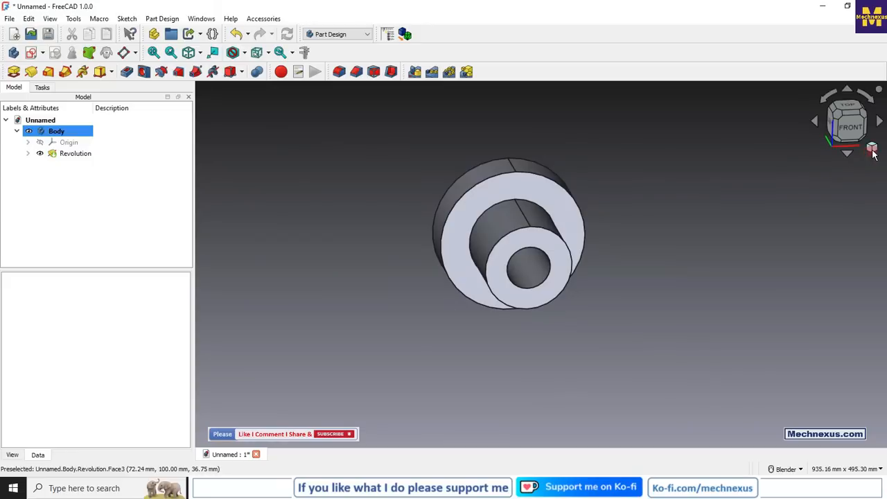
pyautogui.click(871, 146)
pyautogui.click(791, 169)
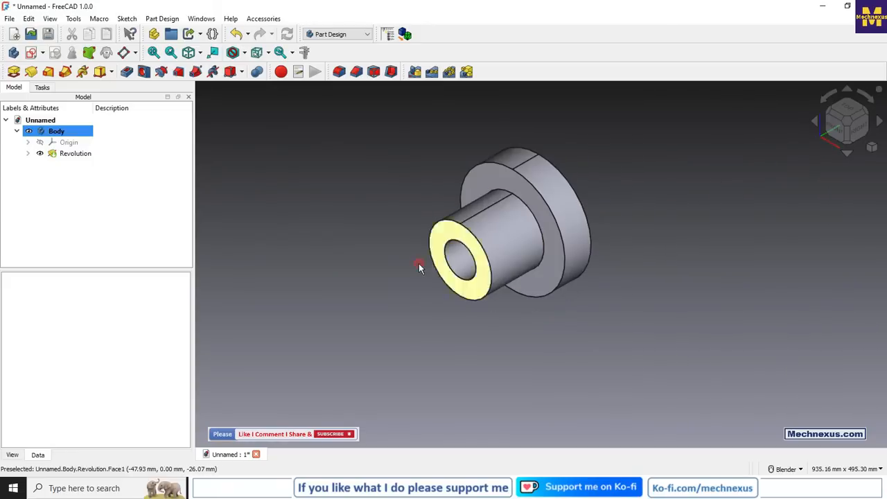
pyautogui.scroll(2, 639, 183)
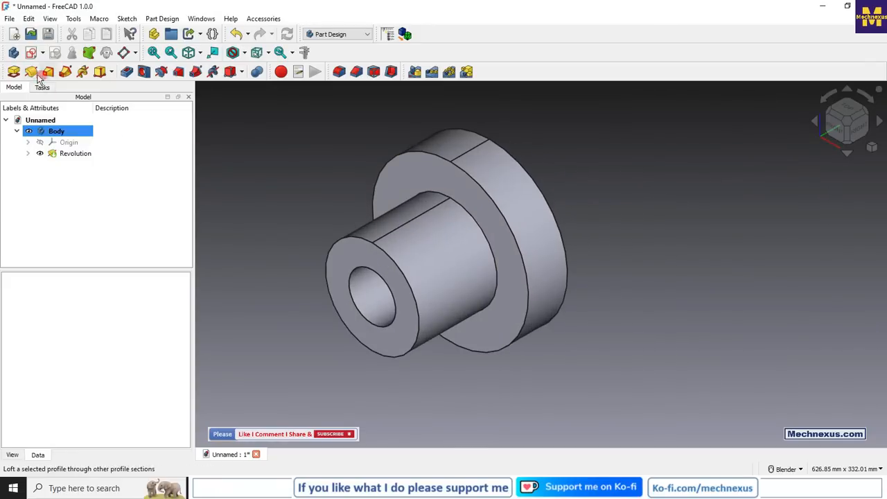